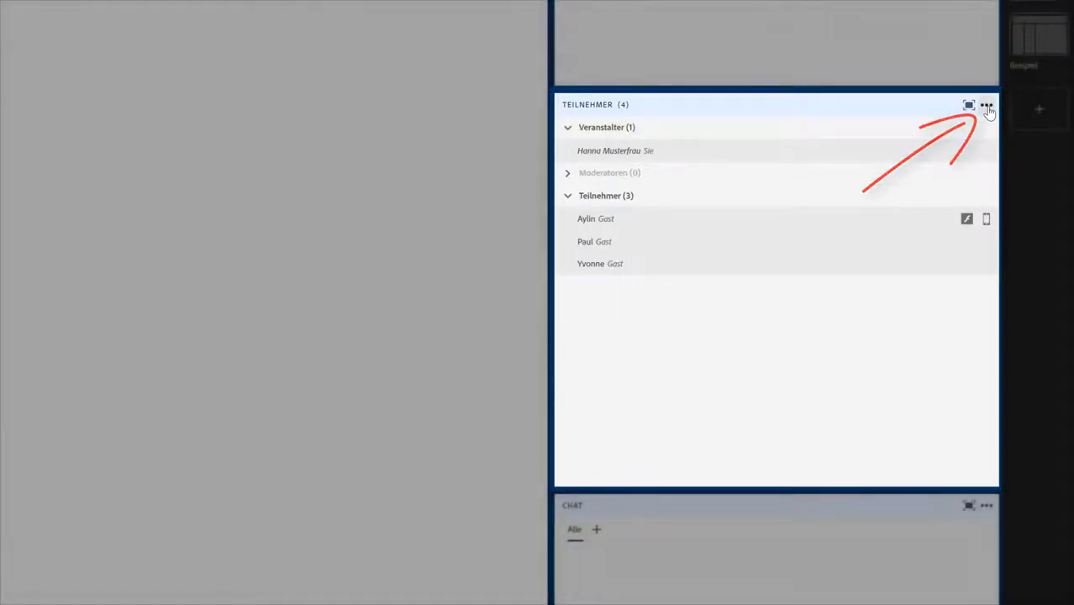
Step: Switch the Teilnehmer pod to Arbeitsraum-Ansicht and automatically distribute the participants across the three work groups
left_click(988, 107)
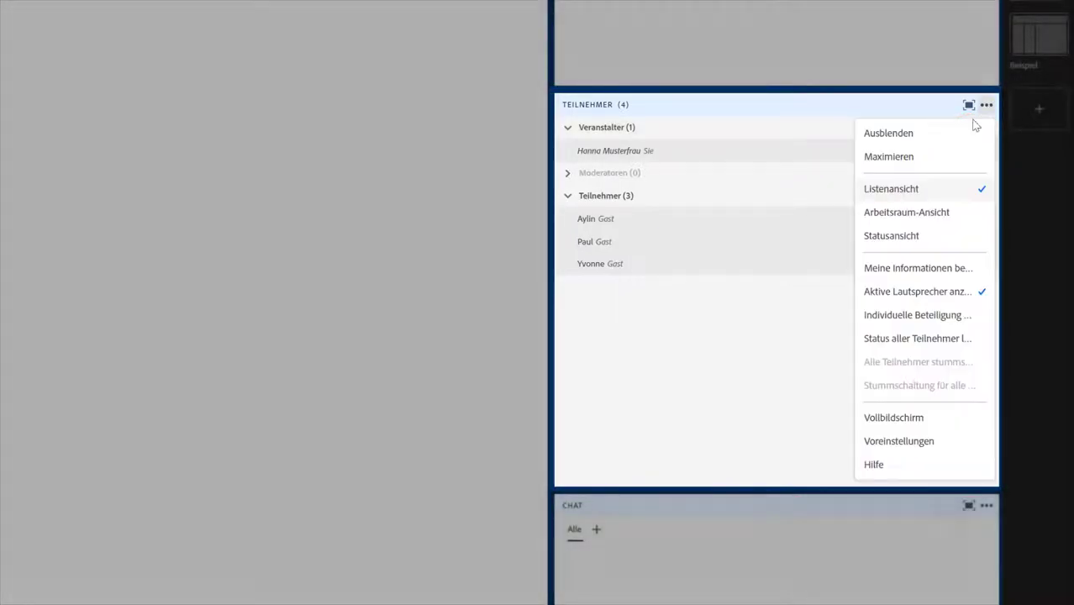
left_click(944, 220)
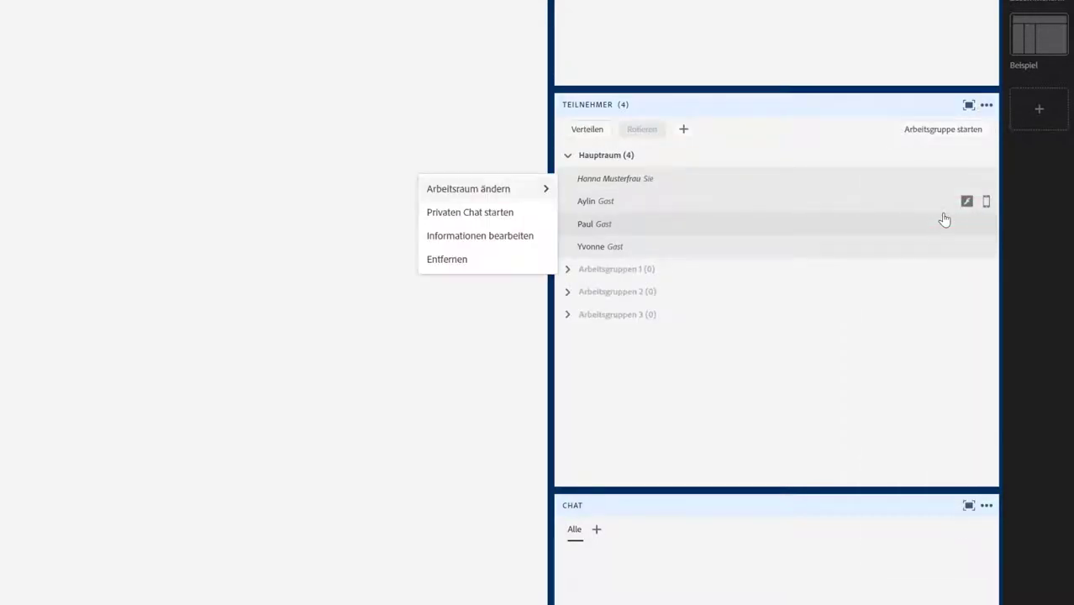
left_click(731, 345)
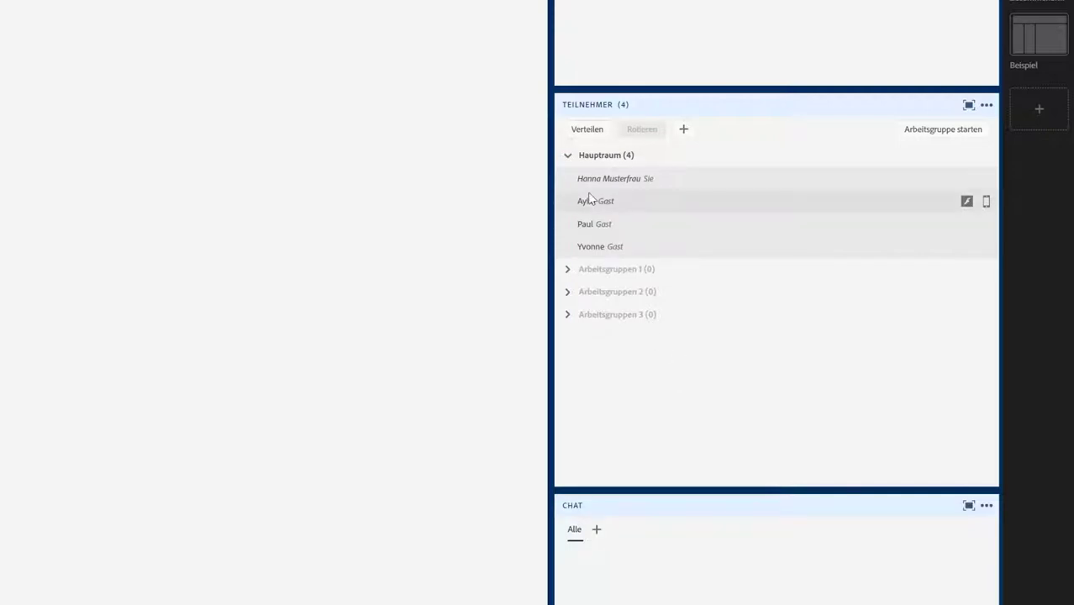
left_click(587, 129)
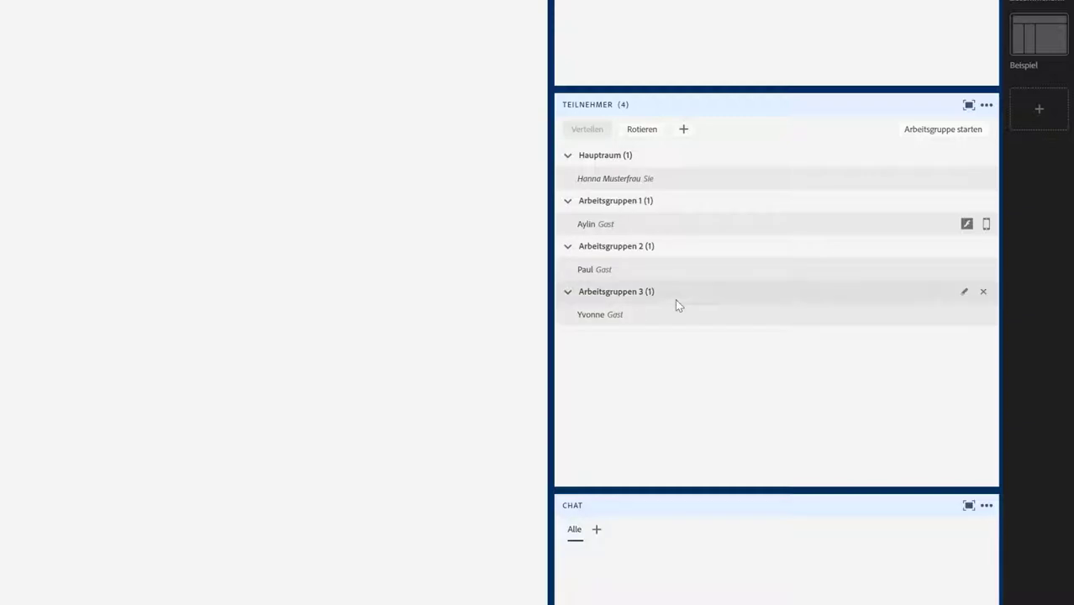
Step: Move the host from the Hauptraum to Arbeitsgruppen 2 and start the work group session
left_click(658, 181)
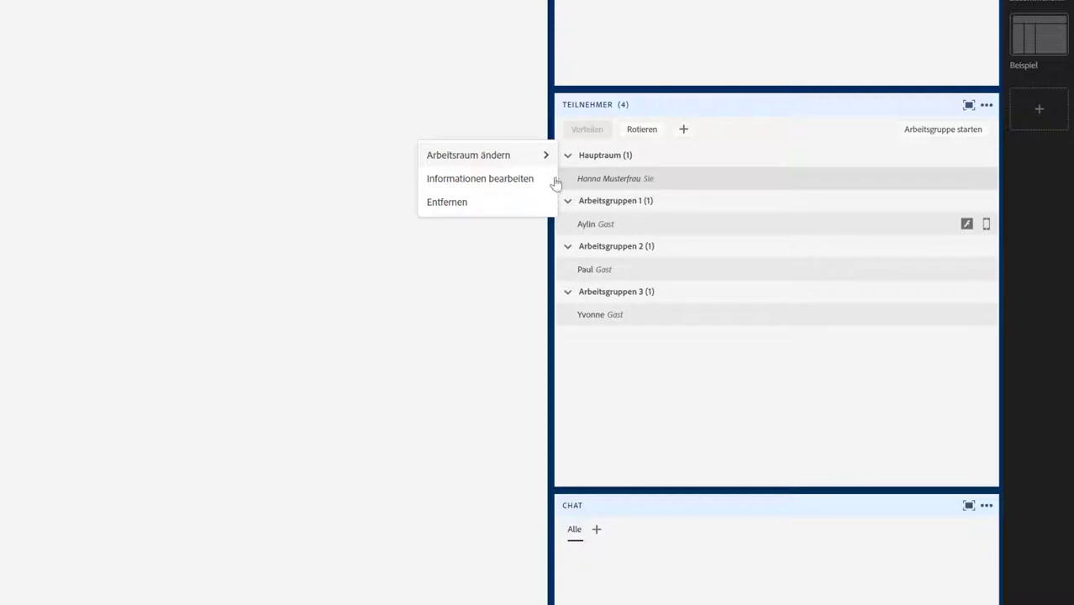
mouse_move(511, 158)
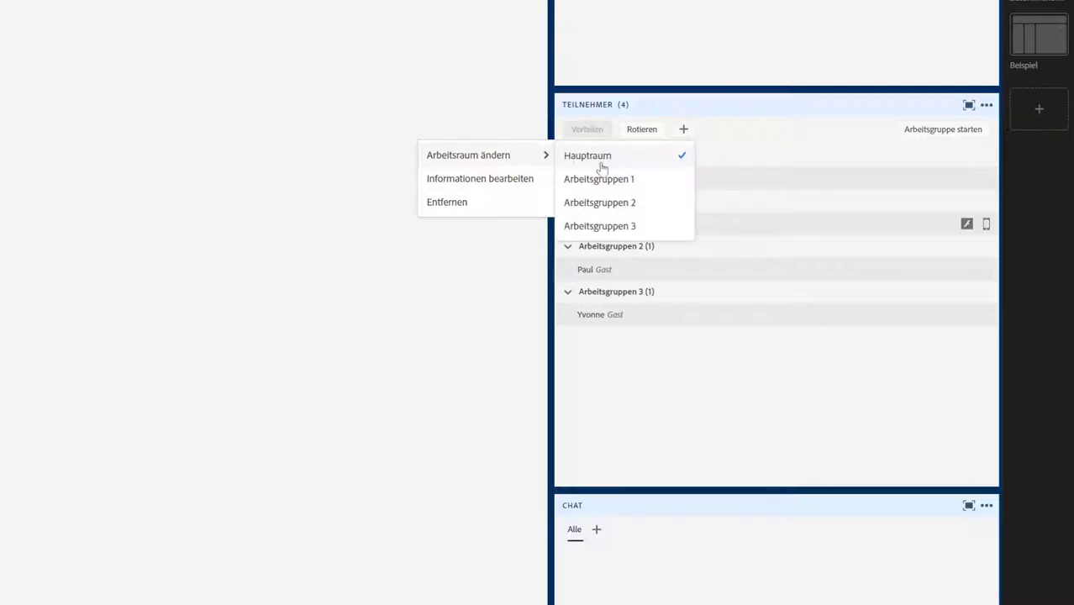
left_click(613, 208)
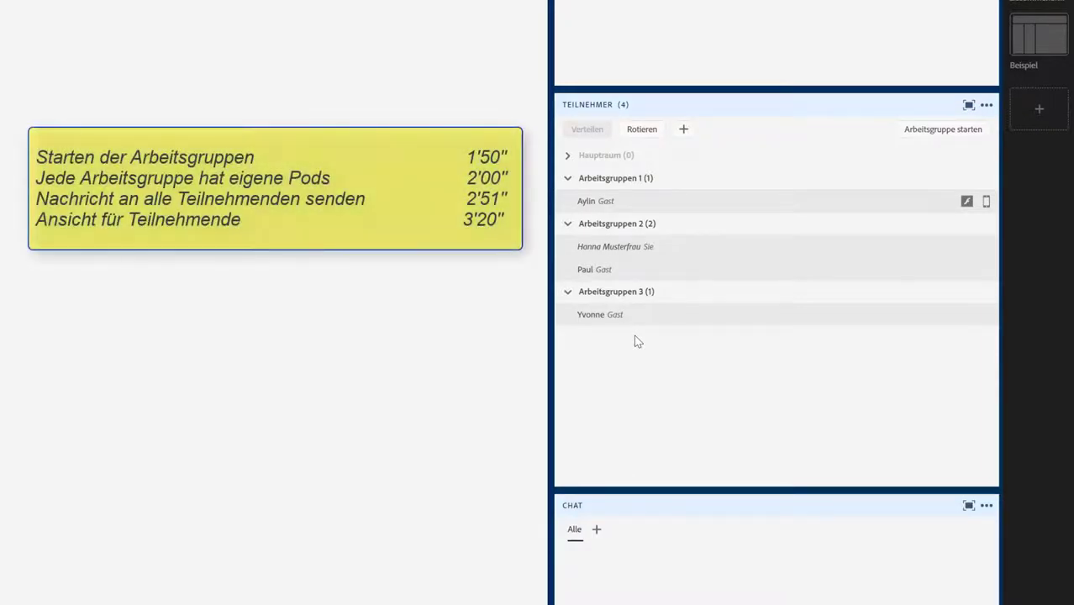
left_click(936, 135)
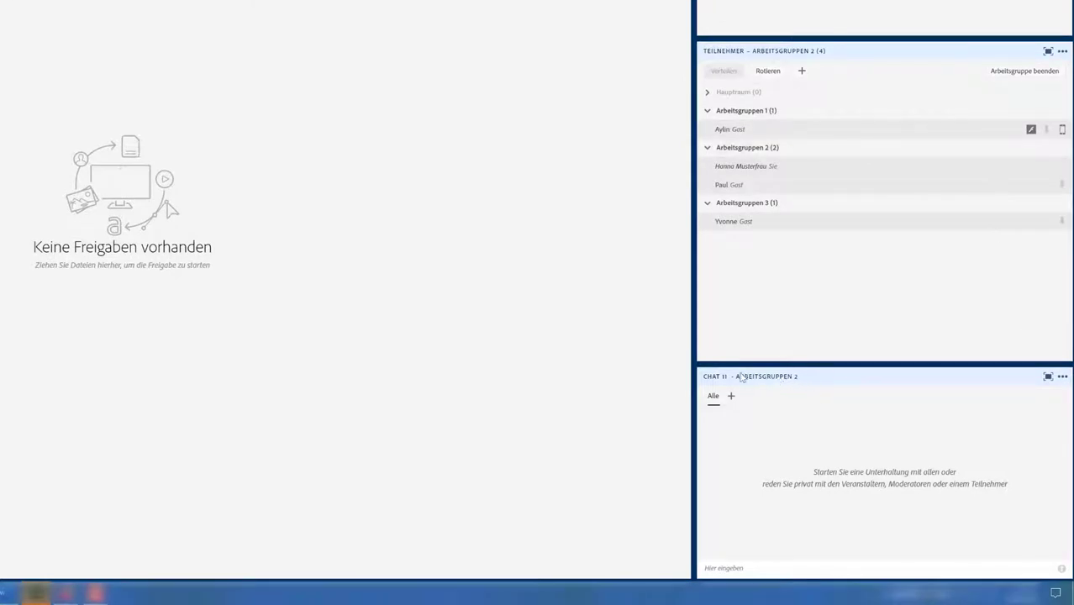
Step: Send the message "Hallo!" to everyone in the chat of Arbeitsgruppen 2
left_click(782, 569)
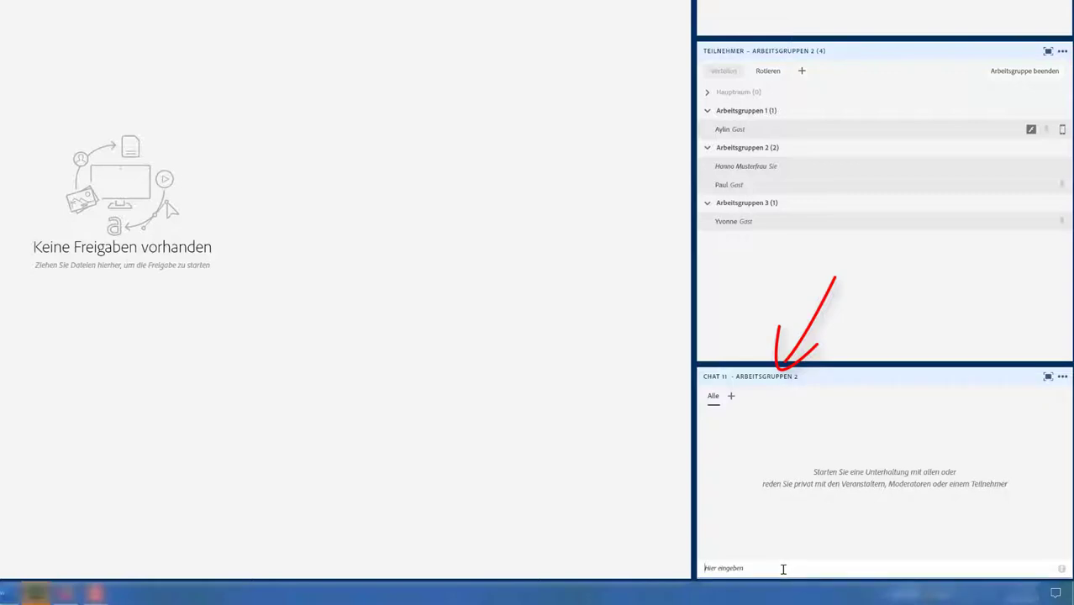
type("Hallo!")
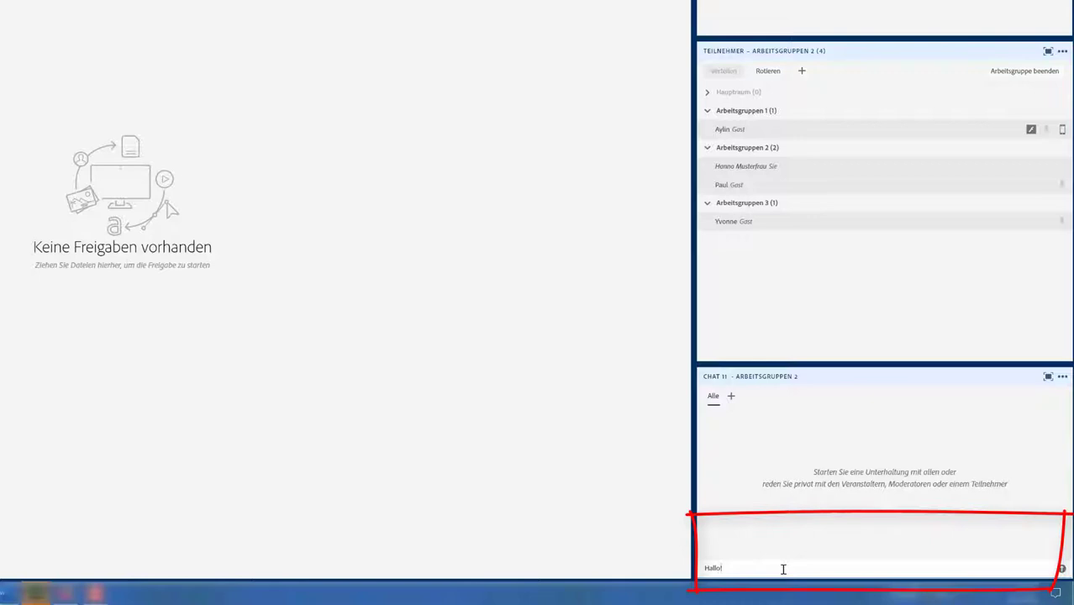
key("Return")
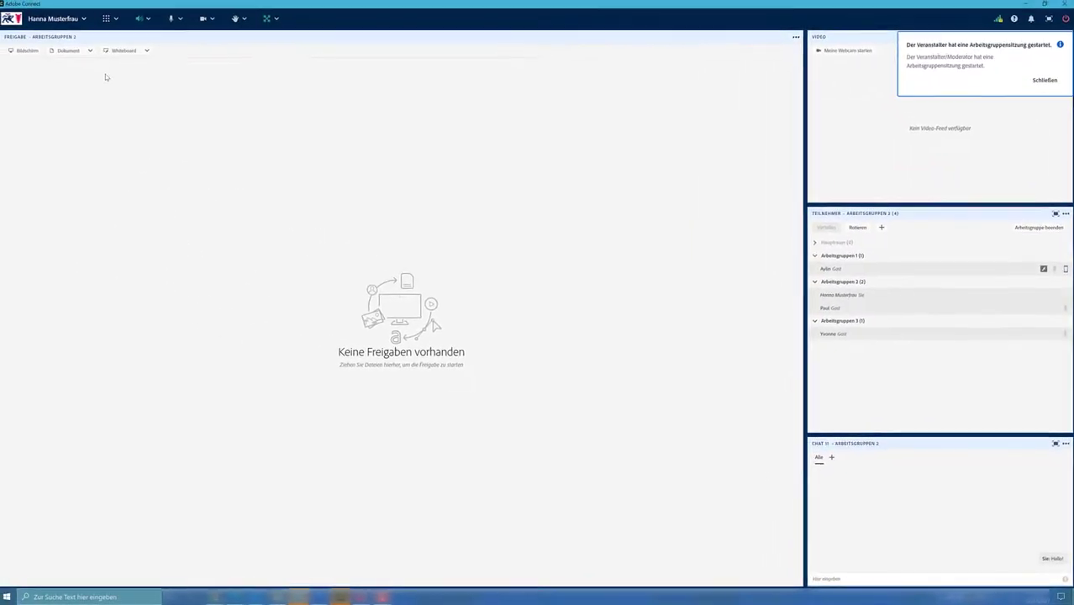
Step: Open a whiteboard in the share pod of Arbeitsgruppen 2 and draw a freehand house with crossed diagonals in purple
left_click(116, 51)
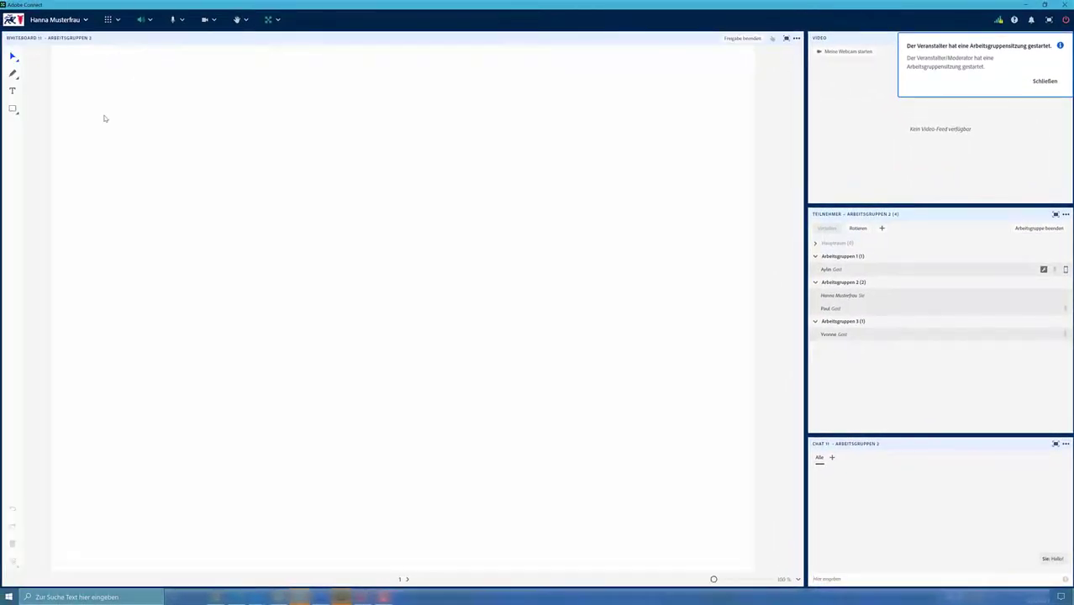
left_click(14, 75)
left_click(12, 139)
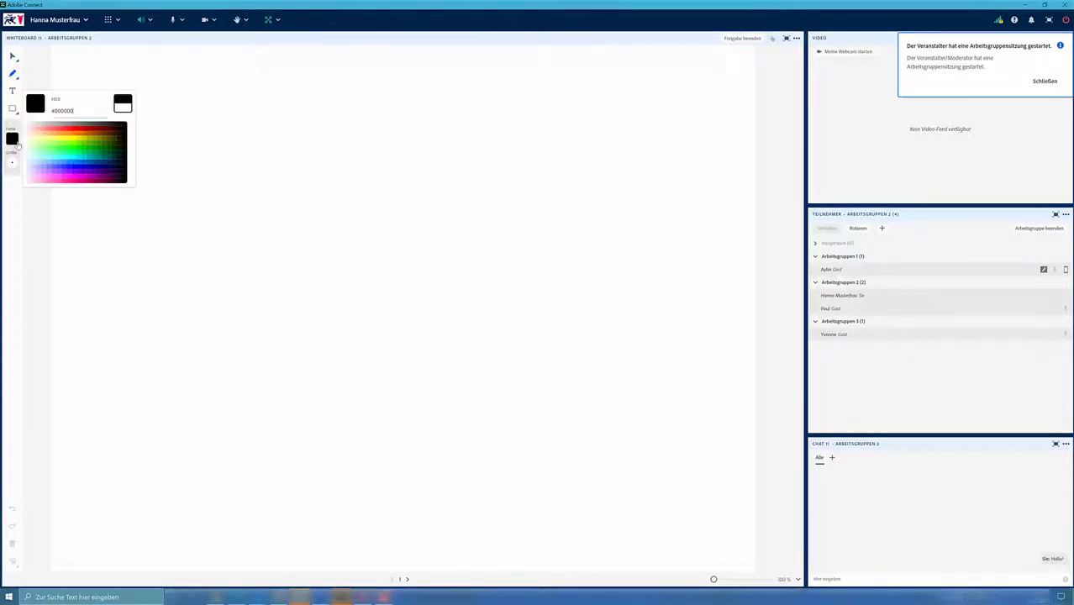
left_click(69, 173)
mouse_move(275, 356)
left_mouse_down()
mouse_move(273, 300)
mouse_move(326, 223)
mouse_move(367, 257)
mouse_move(369, 354)
mouse_move(372, 274)
mouse_move(336, 321)
mouse_move(370, 340)
left_mouse_up()
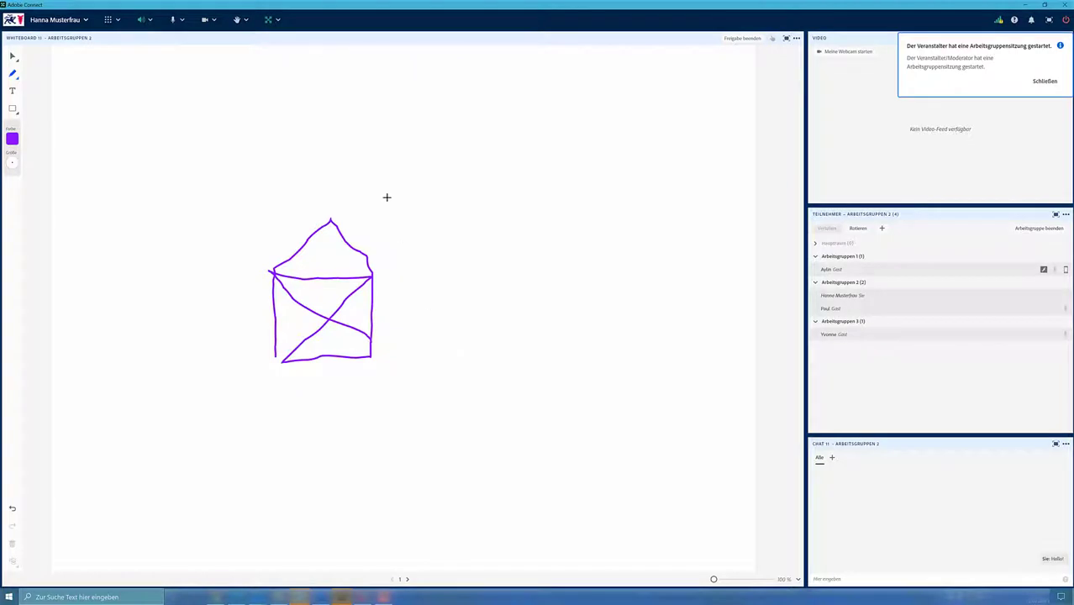
Step: Broadcast the message "Noch eine Minute" to all work groups
left_click(267, 24)
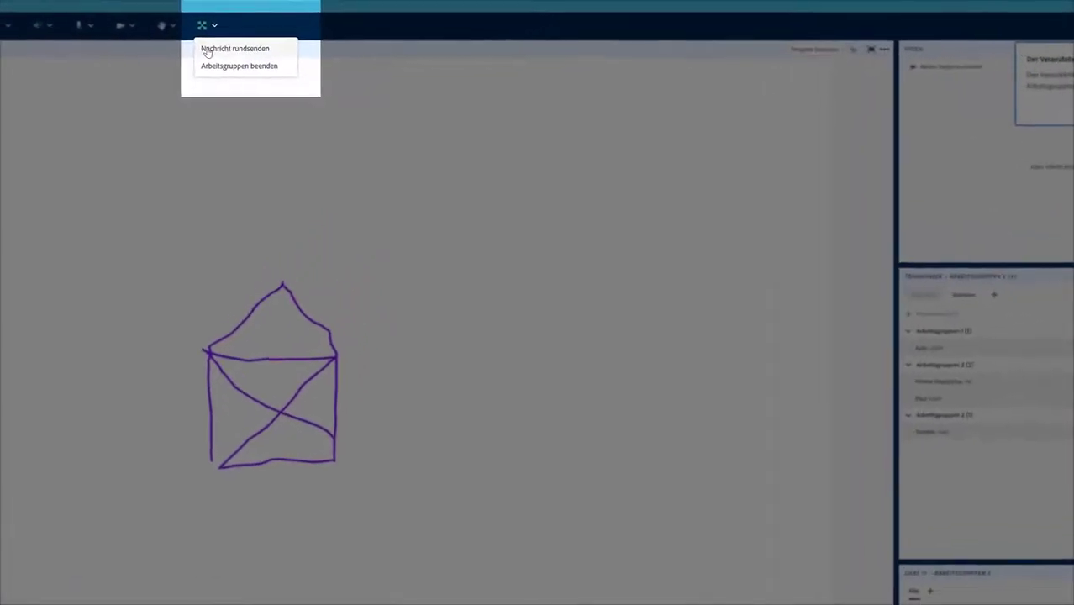
left_click(208, 50)
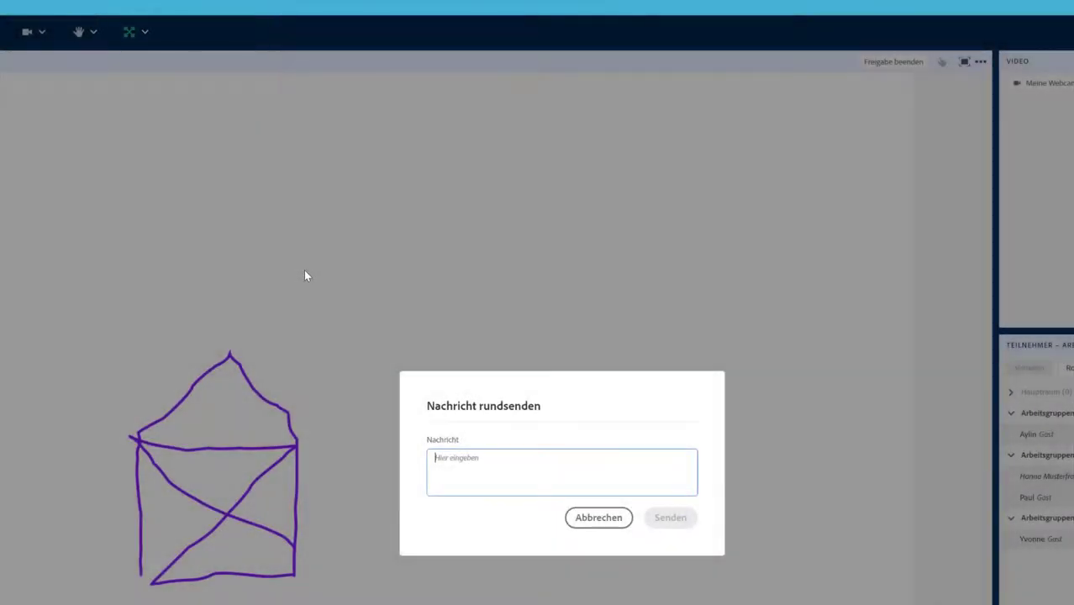
type("Noch eine")
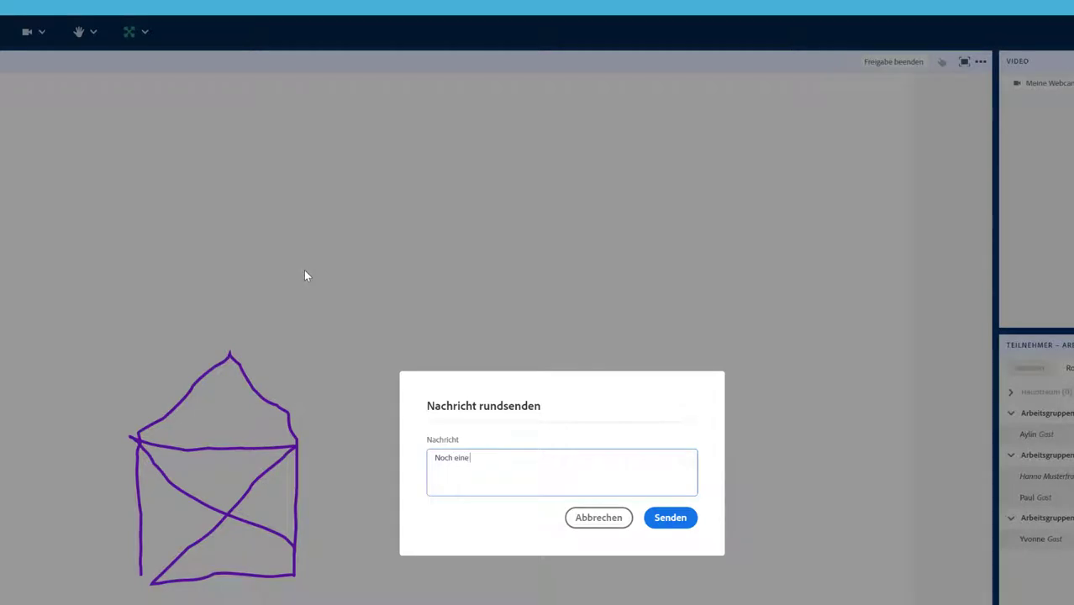
type(" Minute")
left_click(677, 520)
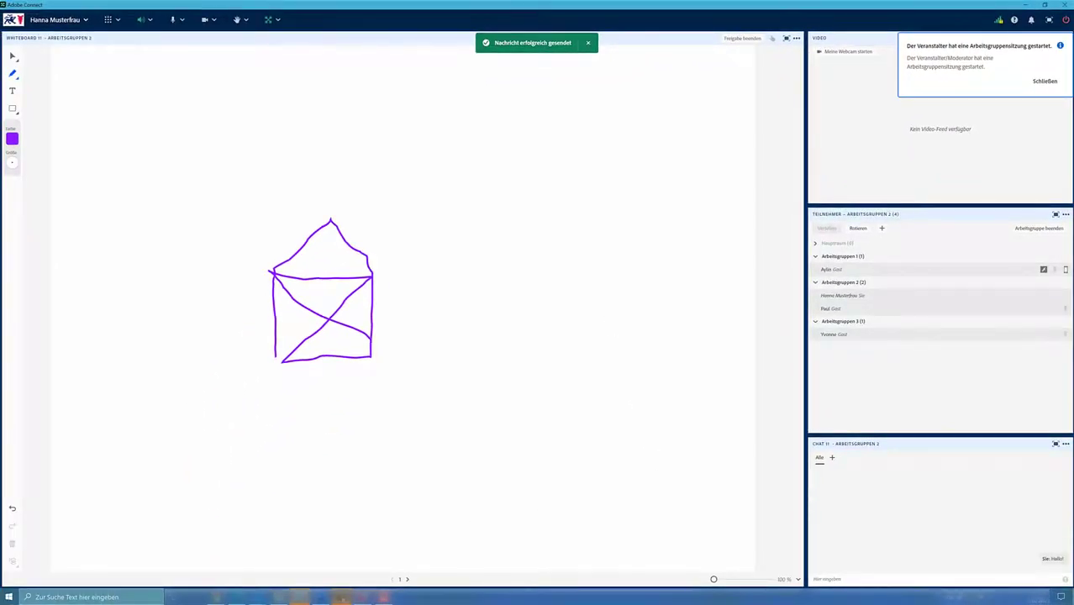
Step: Switch to the Adobe Connect window of the participant in Arbeitsgruppen 3 and close the host's message without replying
mouse_move(341, 598)
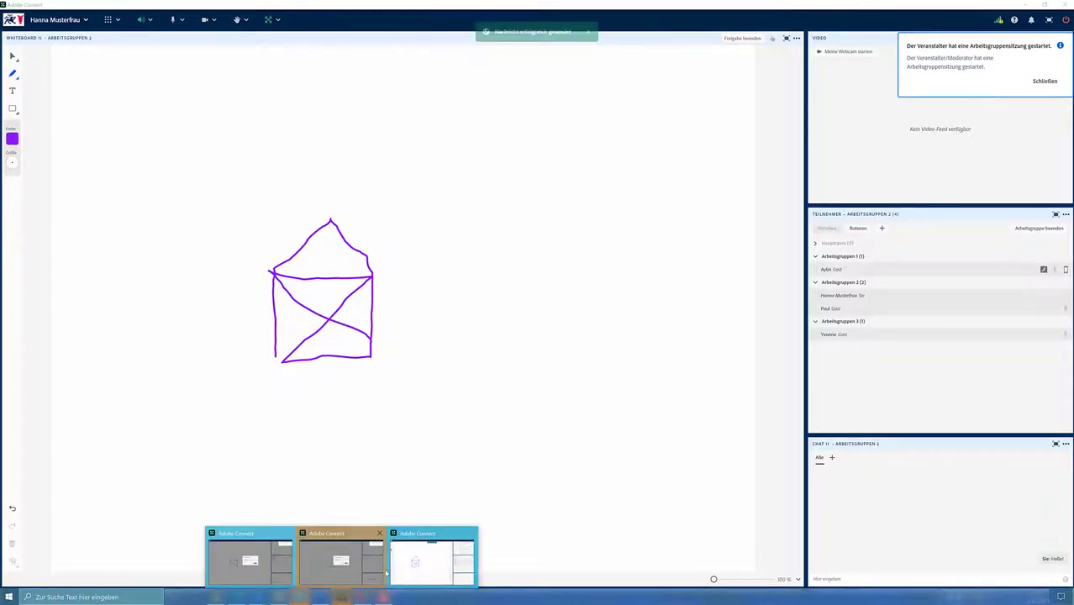
left_click(331, 562)
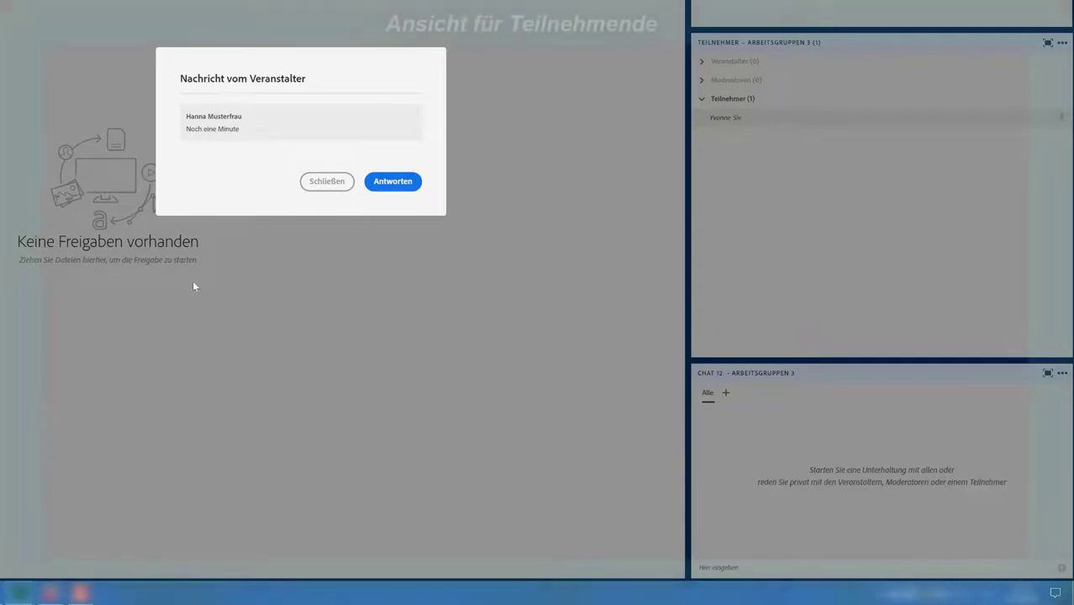
left_click(327, 182)
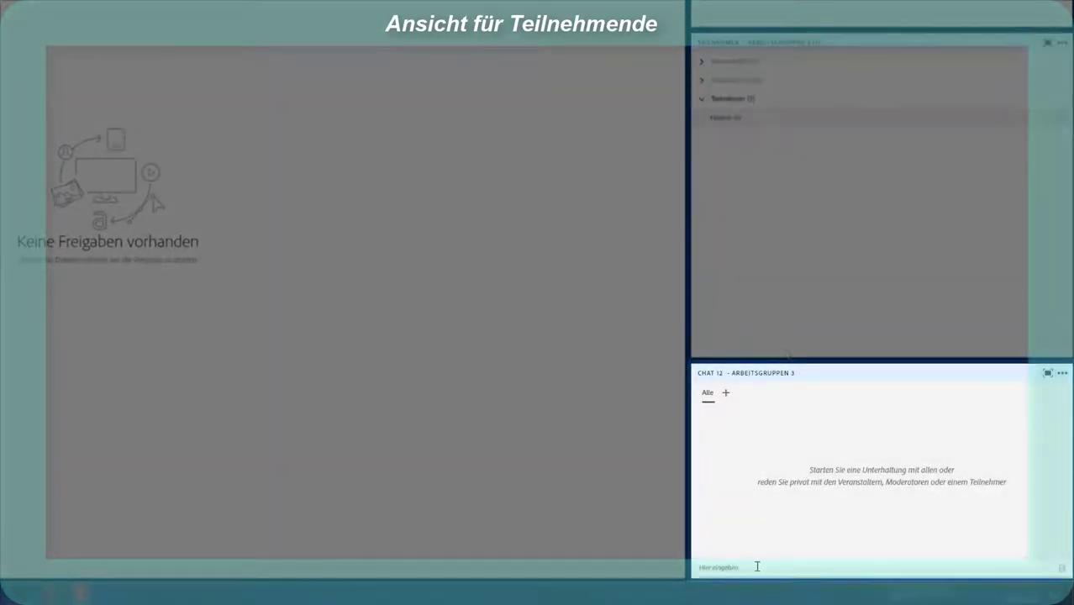
Step: Send the message "Ich bin hier ganz allein." in the chat of Arbeitsgruppen 3
left_click(757, 566)
type("Ich bin hier ganz unten.")
key("Return")
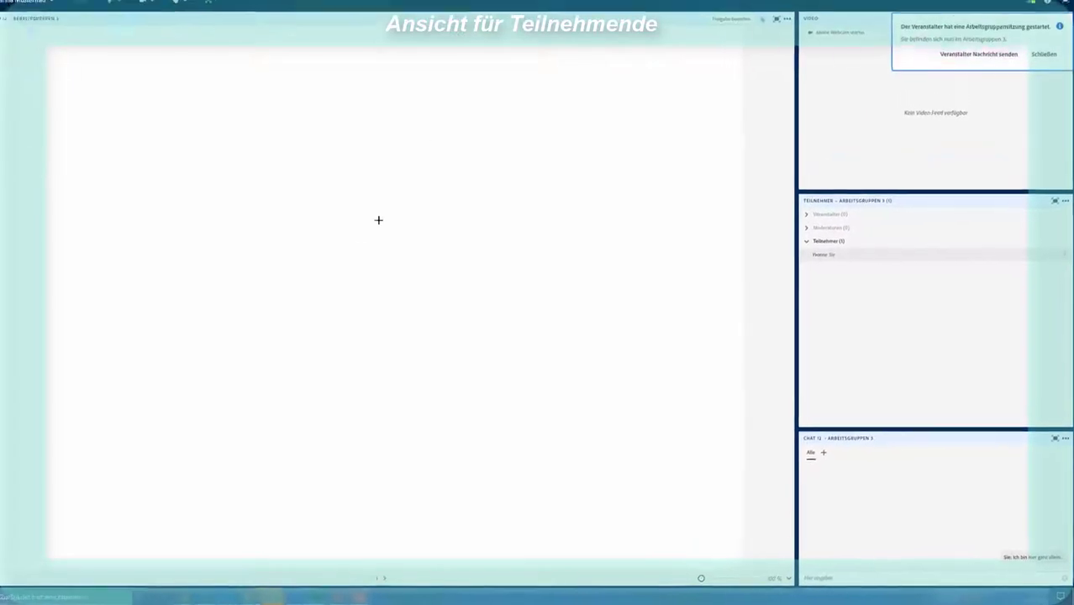
Step: Draw a pink heart on the whiteboard and add orange stars, eight small ones around it and a large one beside it
mouse_move(373, 274)
left_mouse_down()
mouse_move(423, 282)
mouse_move(371, 340)
mouse_move(331, 281)
mouse_move(370, 336)
left_mouse_up()
left_click(12, 109)
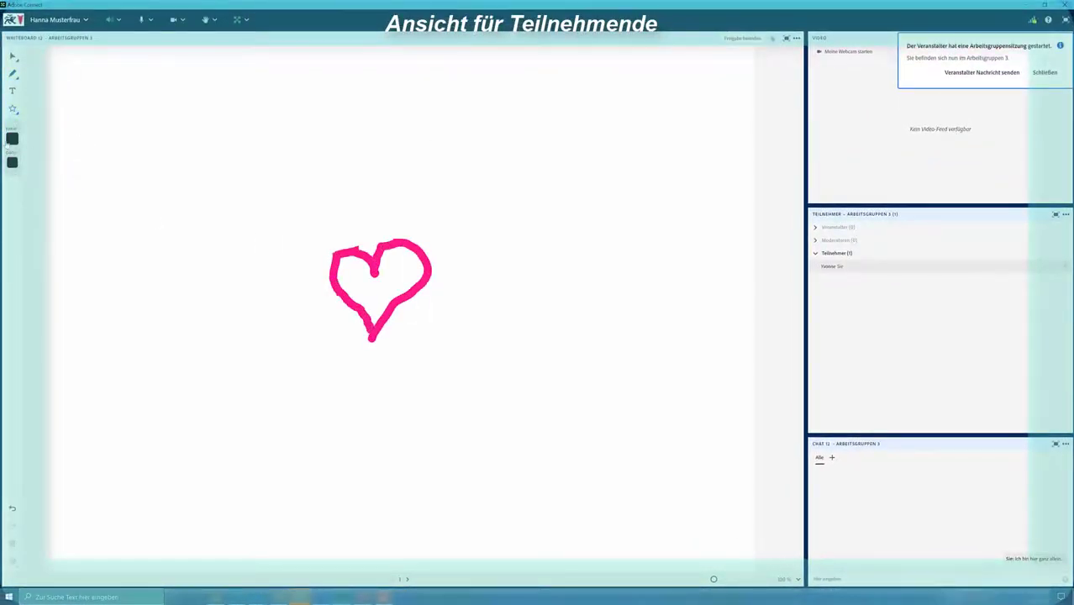
left_click(12, 139)
left_click(55, 137)
left_click(12, 162)
left_click(54, 137)
left_click(319, 185)
left_click(414, 193)
left_click(467, 254)
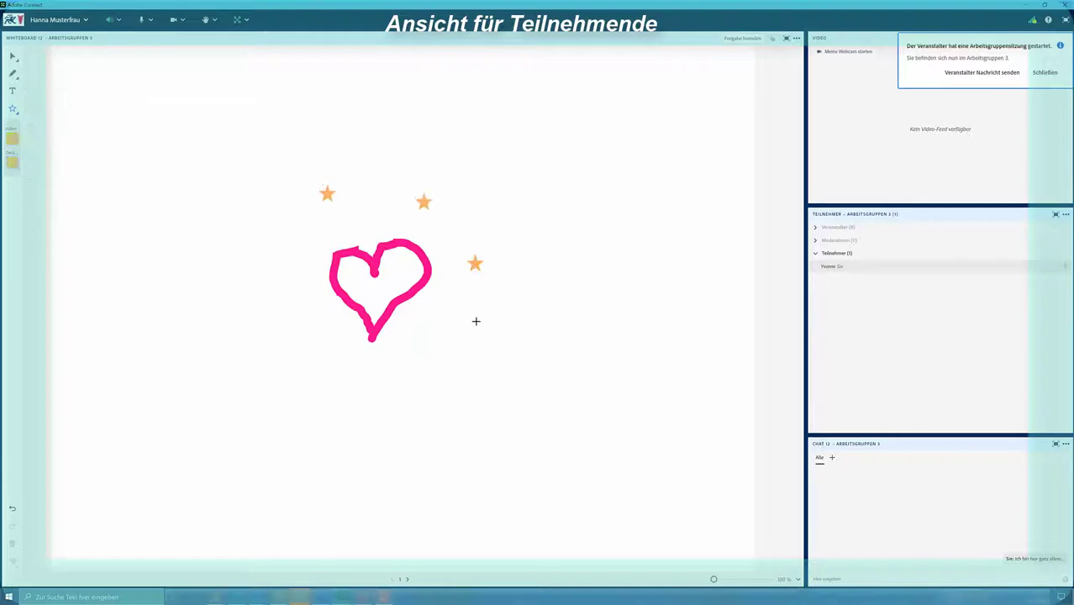
left_click(470, 325)
left_click(330, 377)
left_click(285, 346)
left_click(290, 227)
left_click_drag(479, 155, 665, 329)
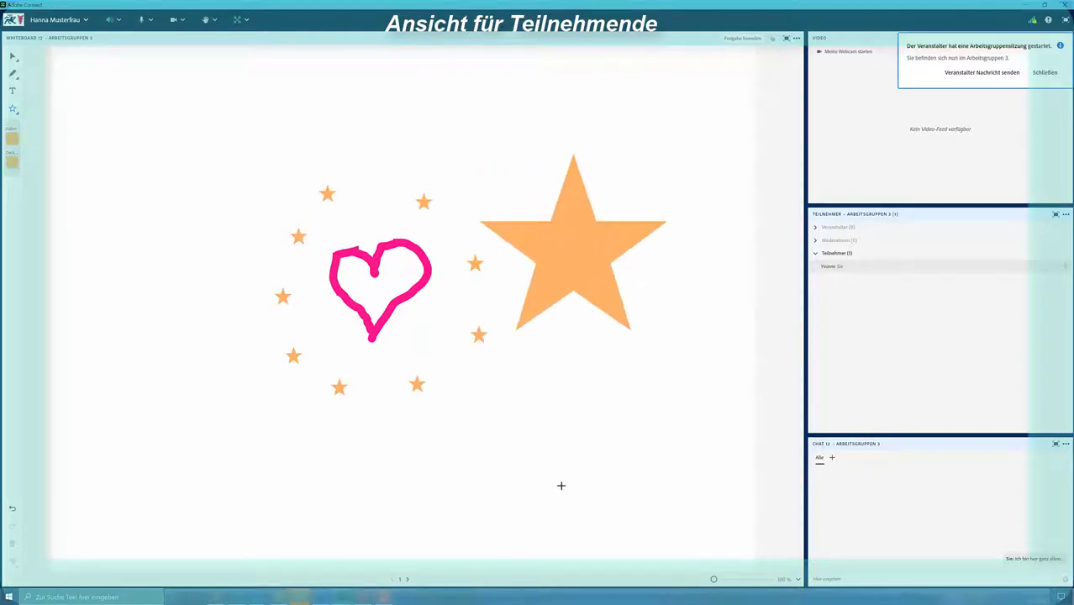
Step: Return to the host's Adobe Connect window and end the work group session
mouse_move(341, 596)
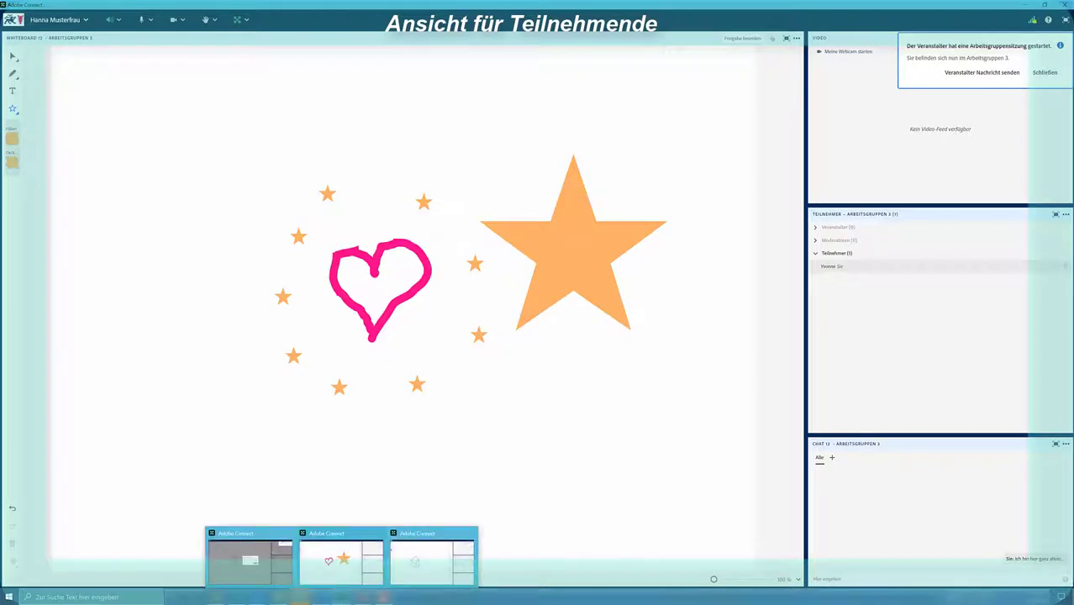
left_click(418, 567)
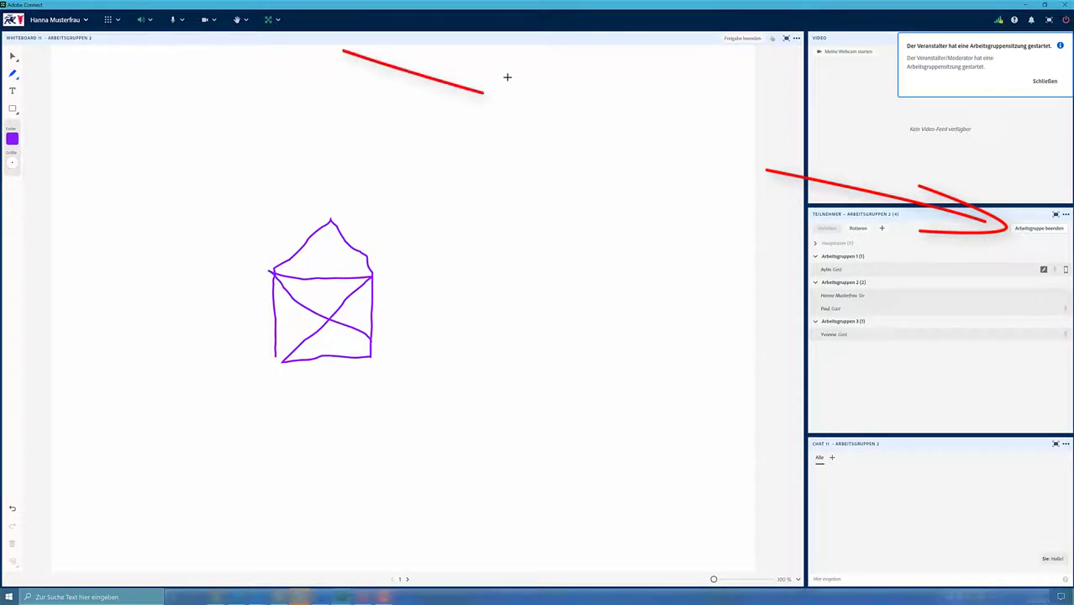
left_click(266, 23)
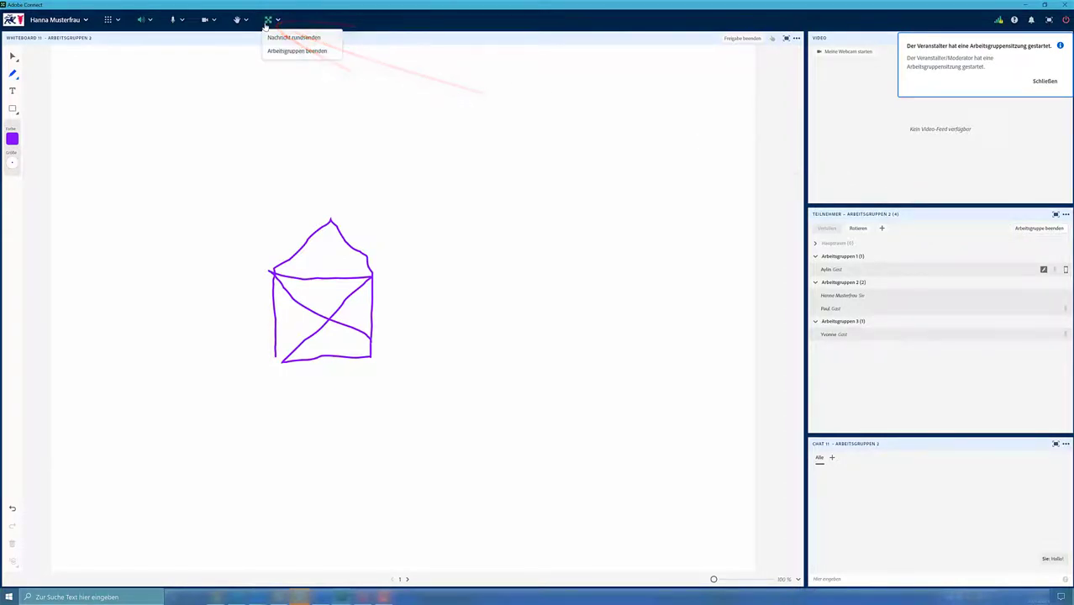
left_click(276, 53)
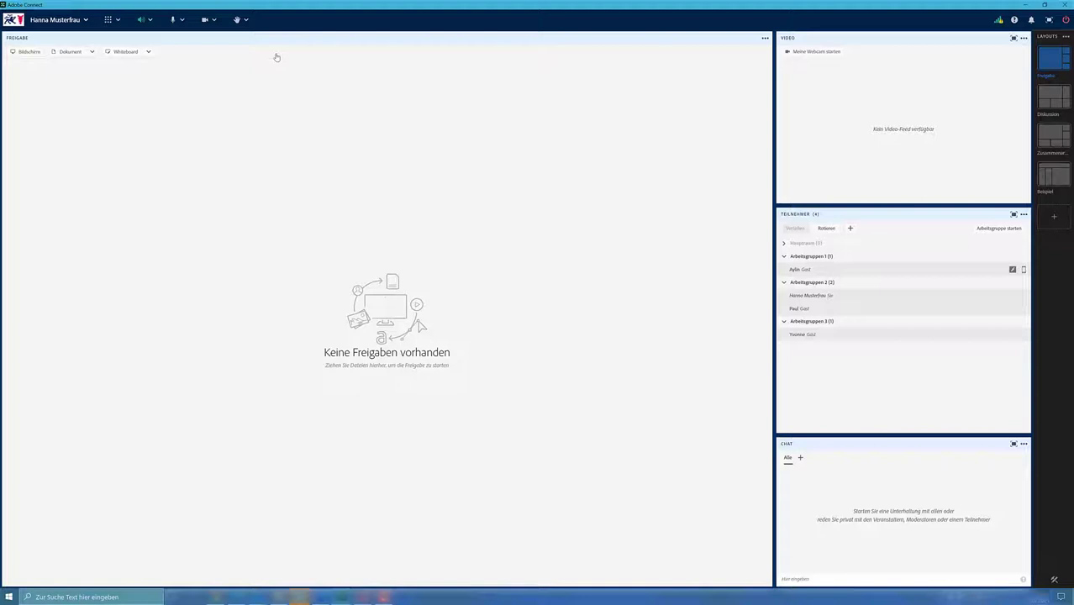
Step: Hide the empty Freigabe pod in the main room
left_click(764, 38)
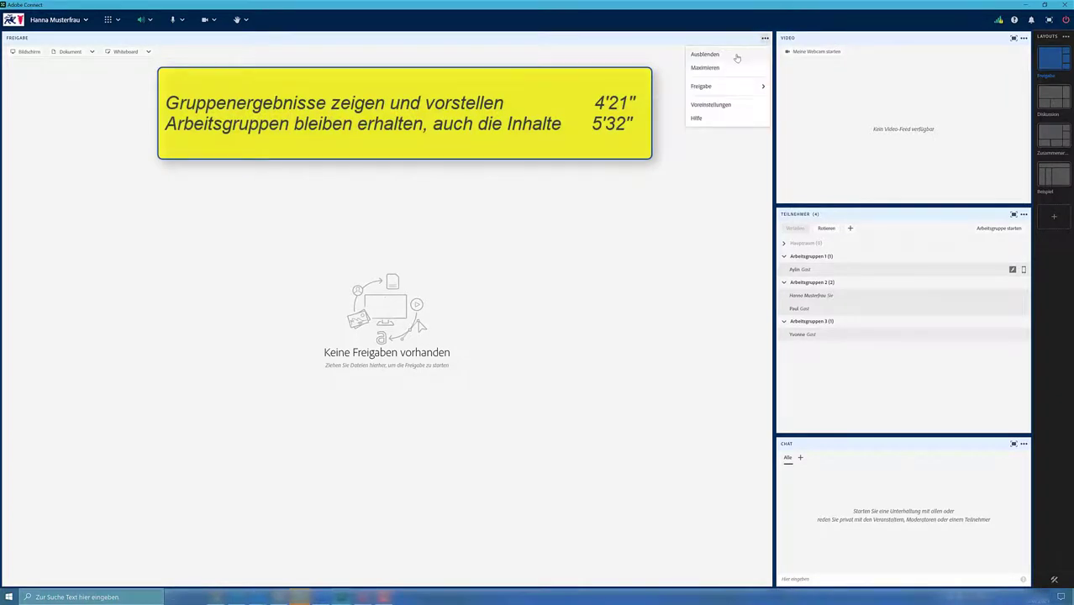
left_click(736, 56)
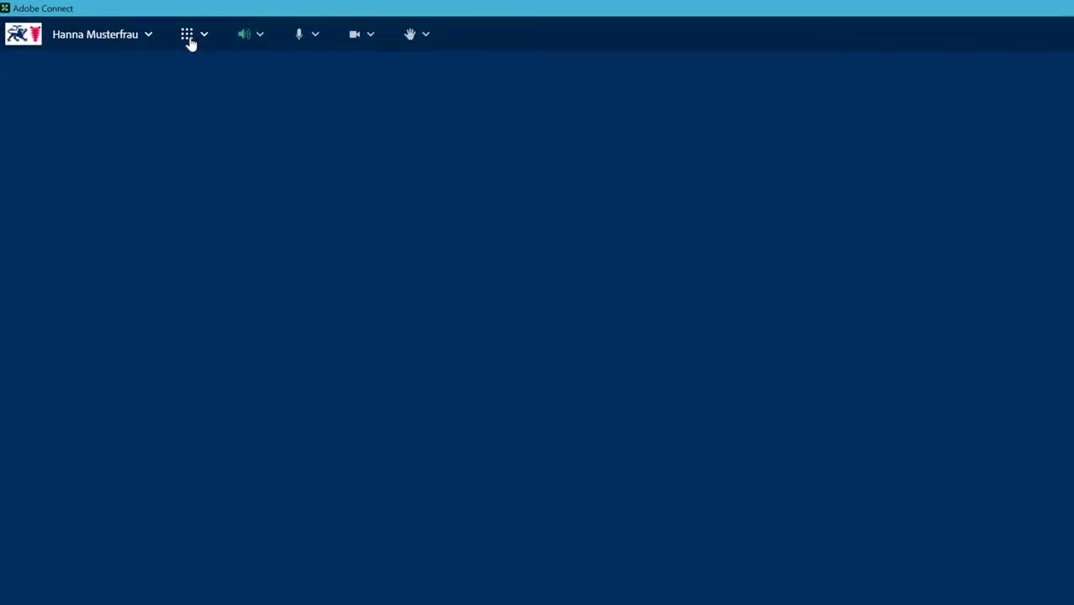
Step: Show Whiteboard 11 of Arbeitsgruppen 2 as a pod in the main room
left_click(190, 42)
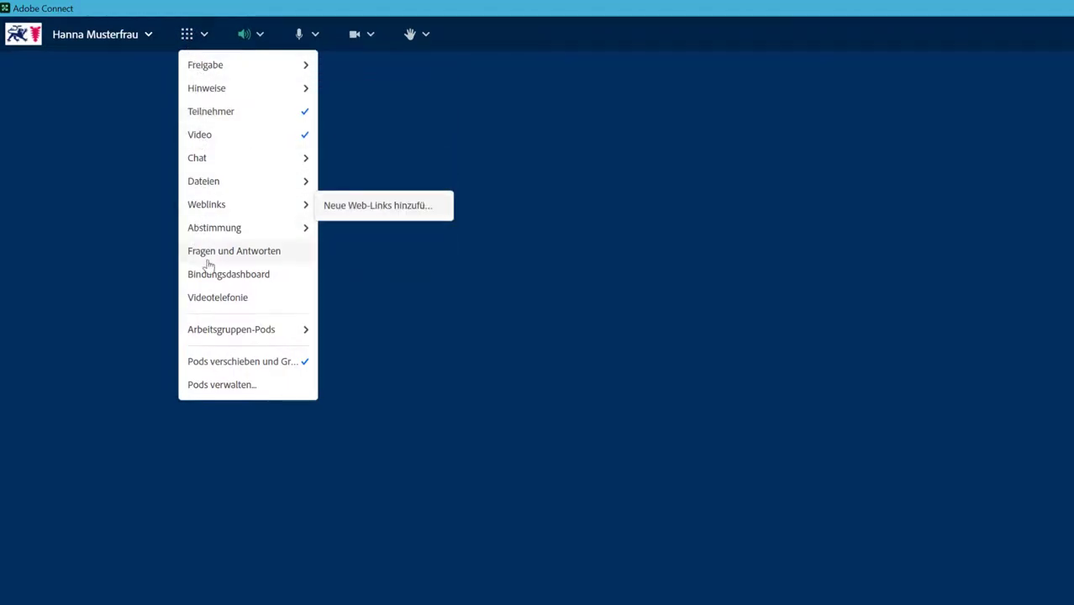
mouse_move(210, 338)
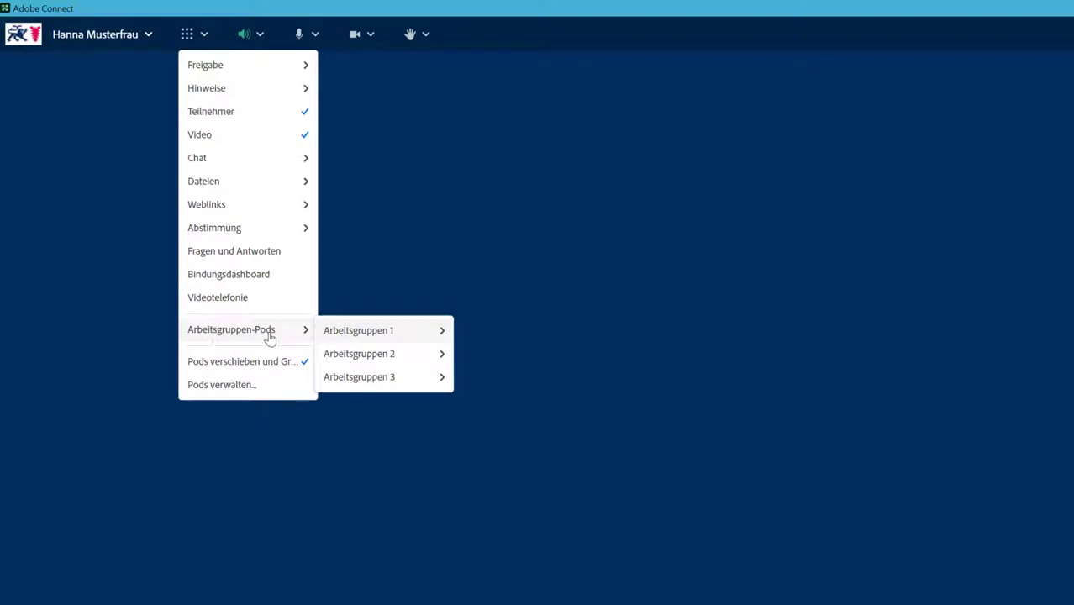
mouse_move(338, 334)
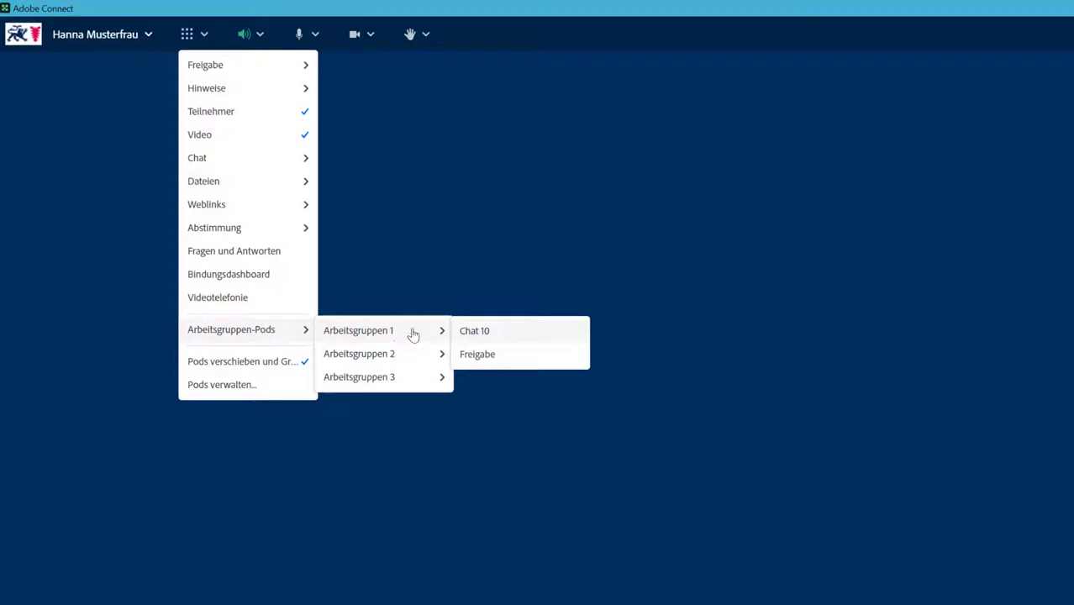
mouse_move(413, 353)
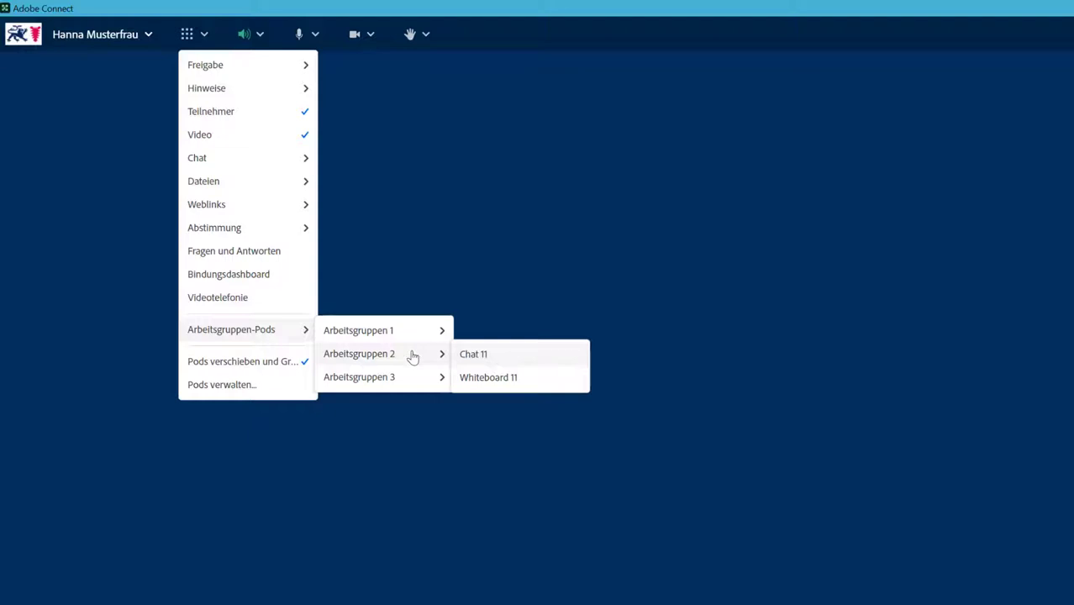
left_click(479, 378)
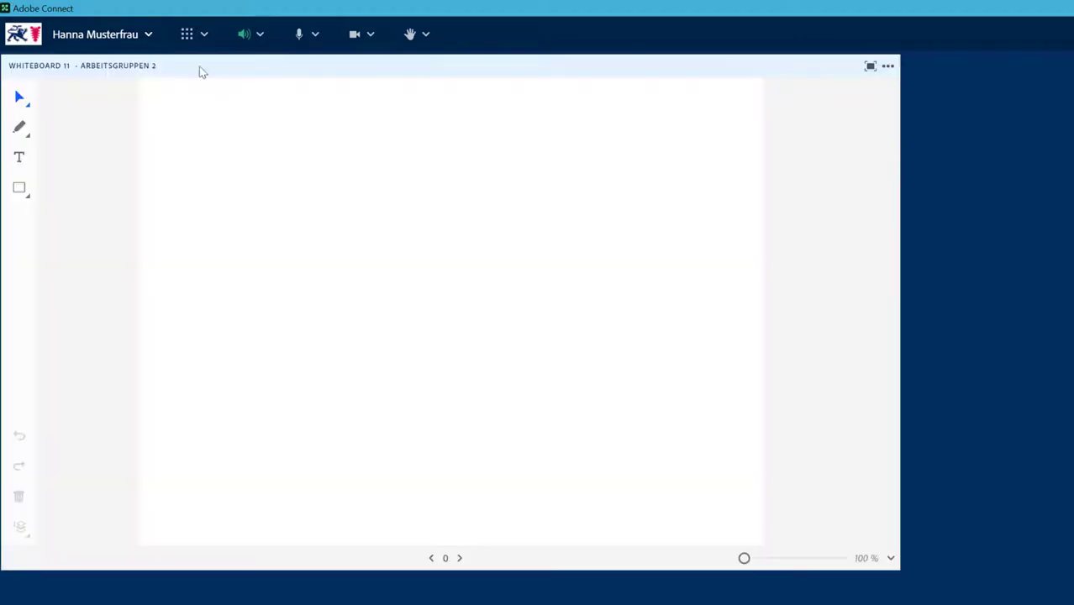
Step: Show Whiteboard 12 of Arbeitsgruppen 3 as a pod in the main room
left_click(187, 35)
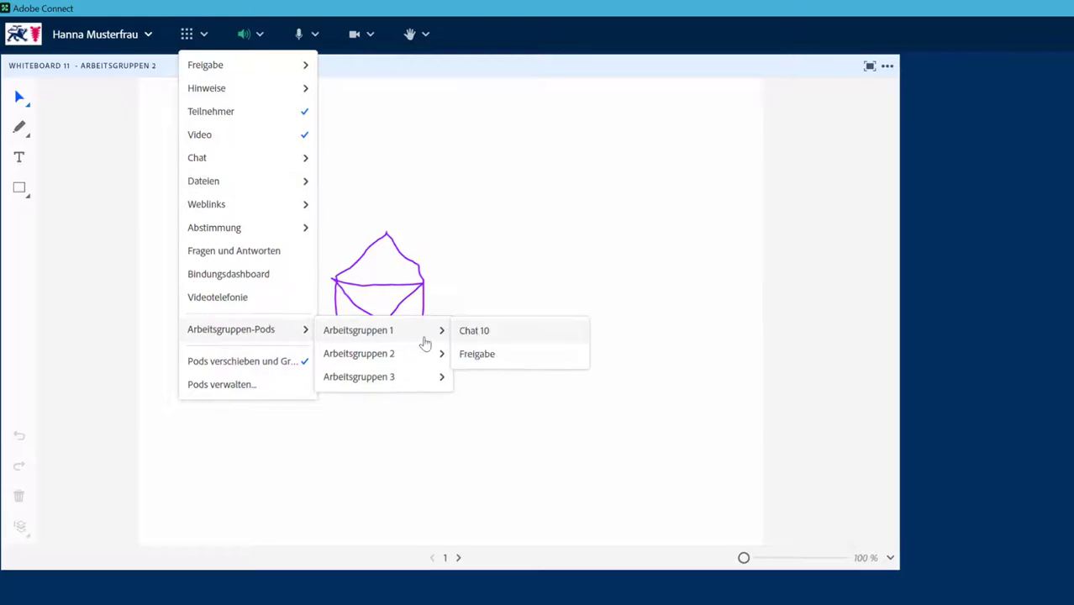
mouse_move(412, 377)
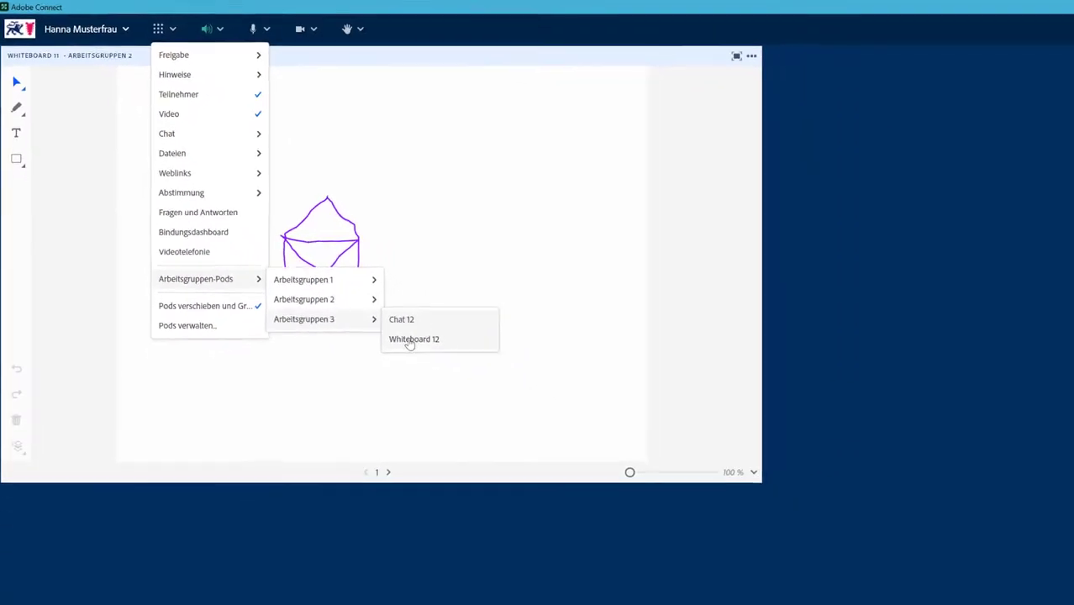
left_click(412, 339)
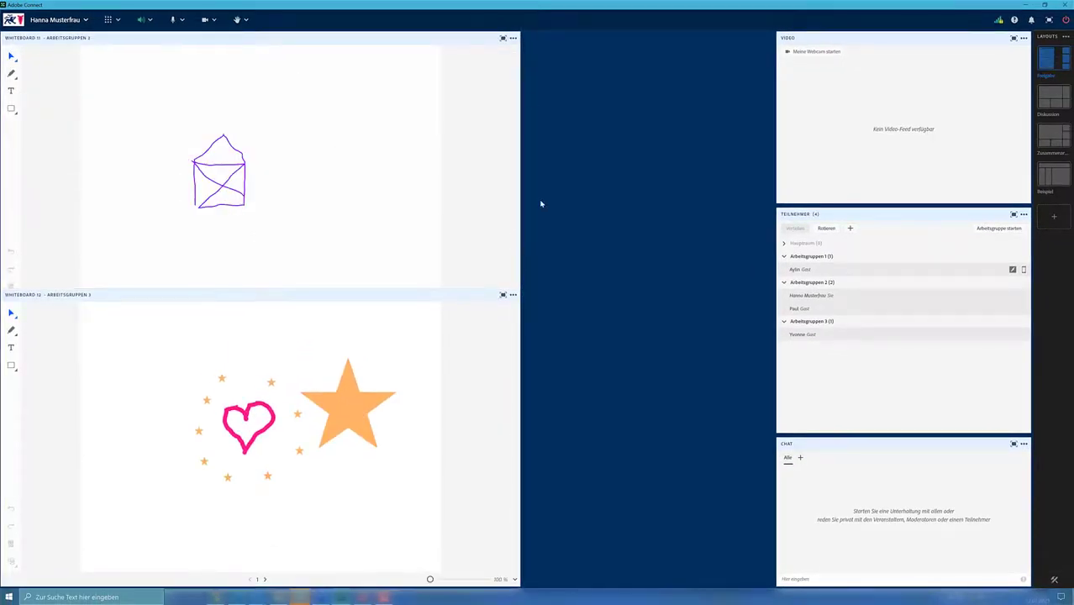
Step: Show Chat 11 of Arbeitsgruppen 2 beside its whiteboard in the main room
left_click(108, 20)
mouse_move(153, 192)
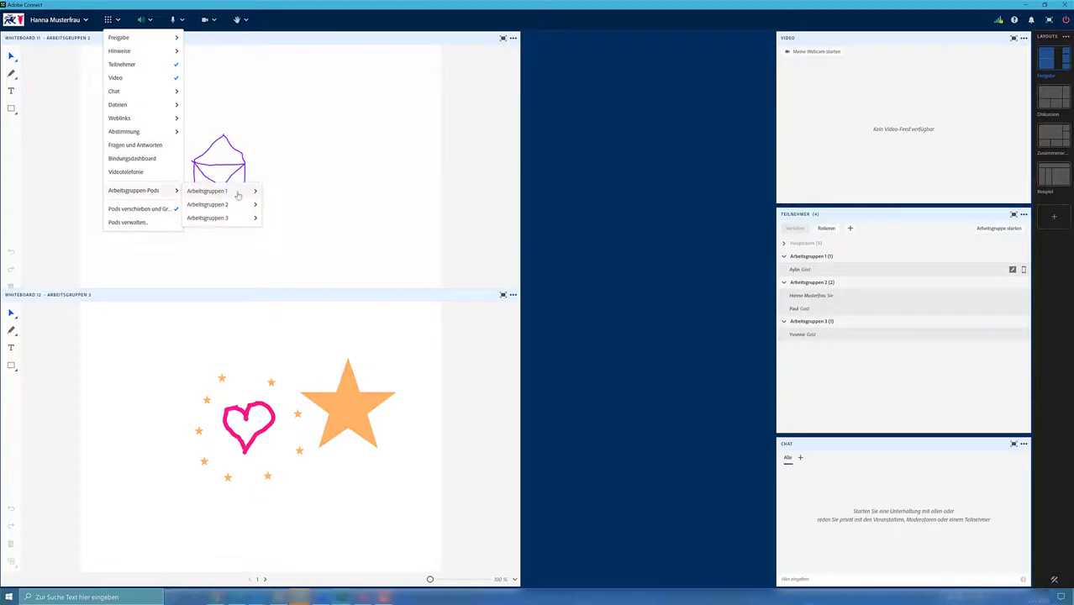
left_click(275, 205)
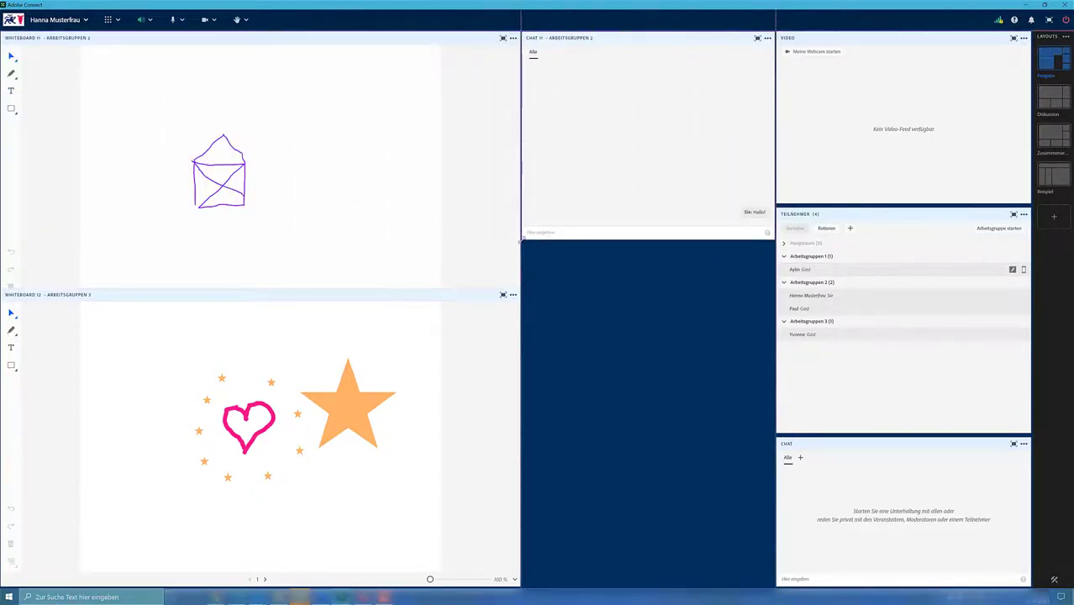
Step: Show Chat 12 of Arbeitsgruppen 3, place it directly below Chat 11 and shrink it to the same width
left_click(108, 19)
mouse_move(153, 192)
left_click(277, 221)
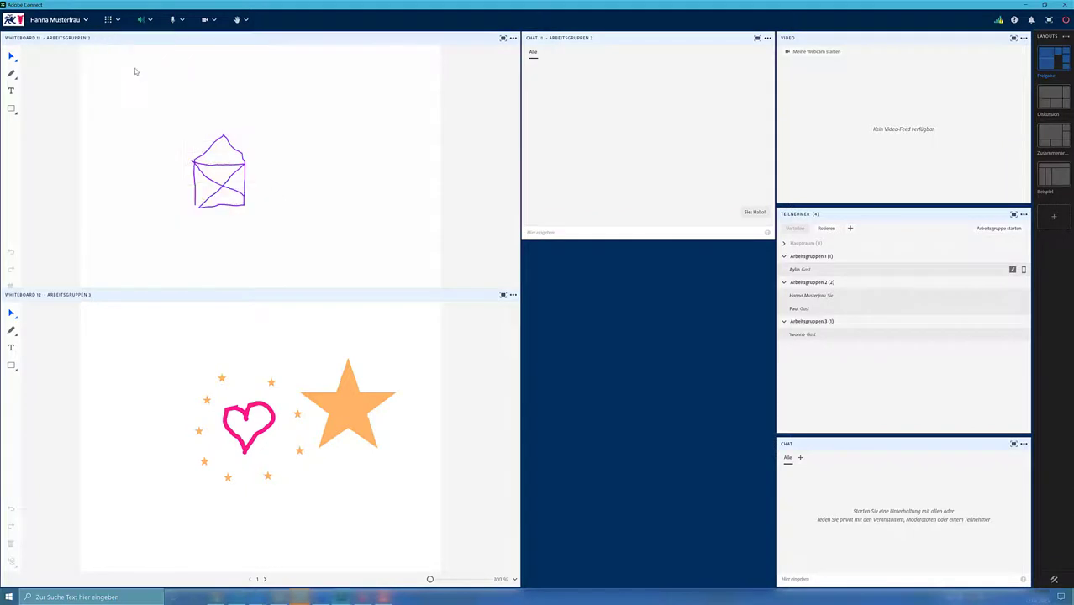
left_click_drag(122, 44, 586, 254)
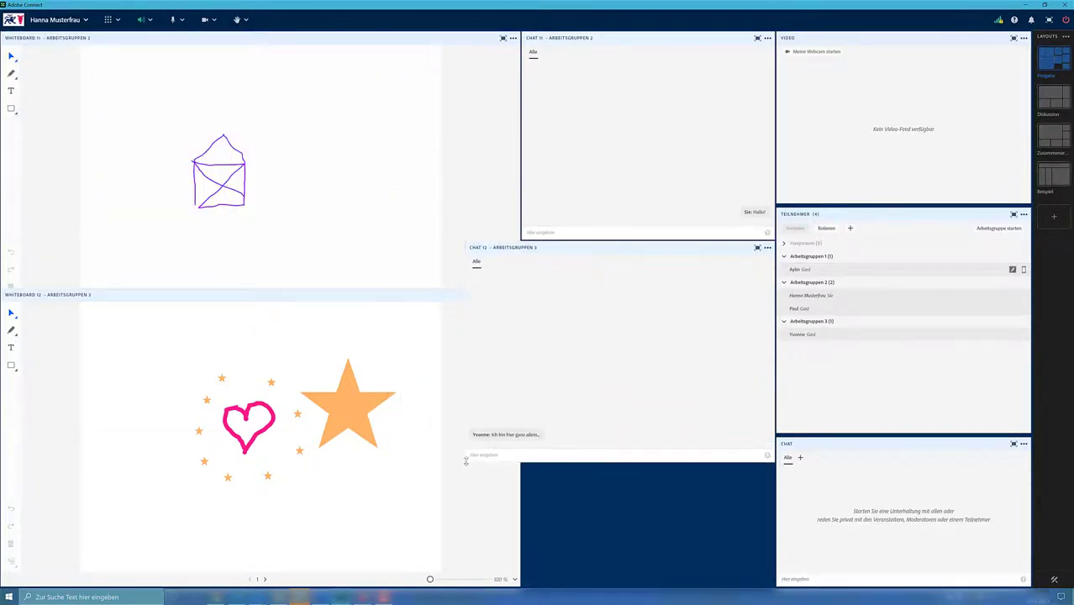
left_click_drag(467, 459, 534, 455)
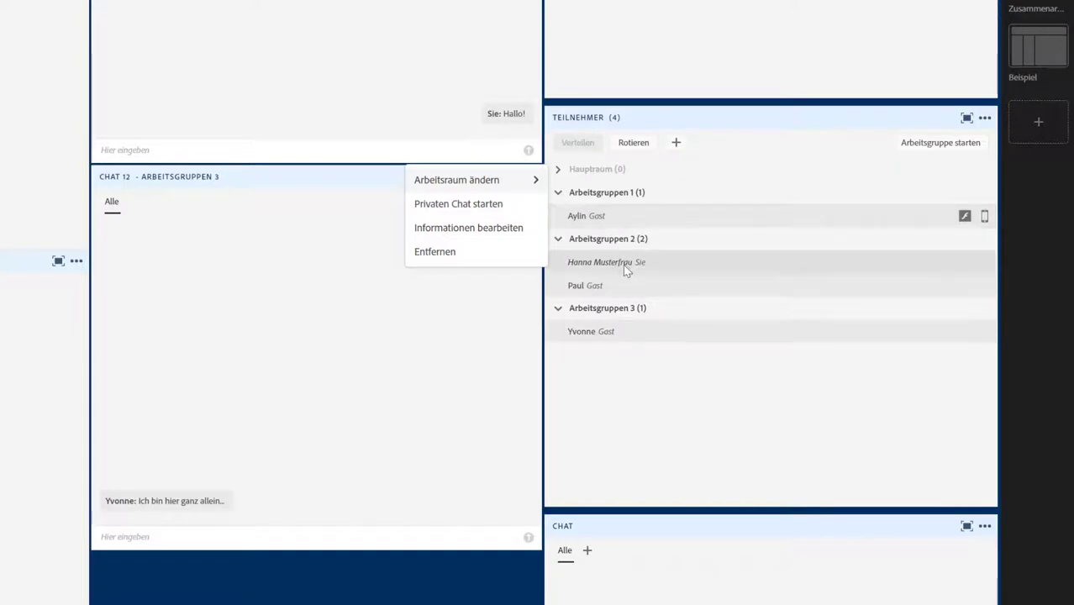
Step: Start the work group session again with the existing groups and end it
mouse_move(638, 262)
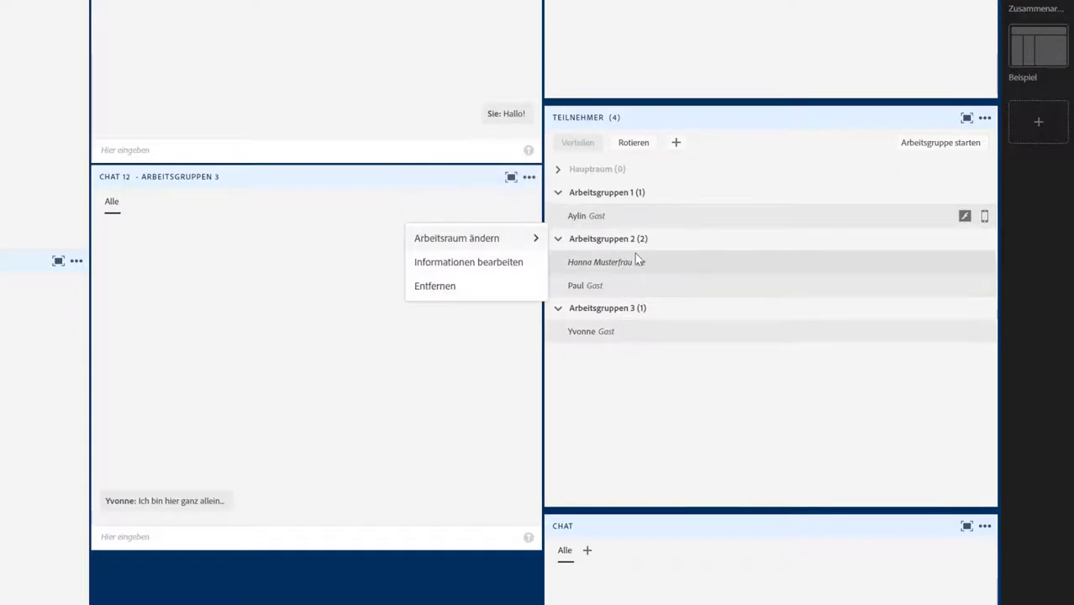
mouse_move(630, 341)
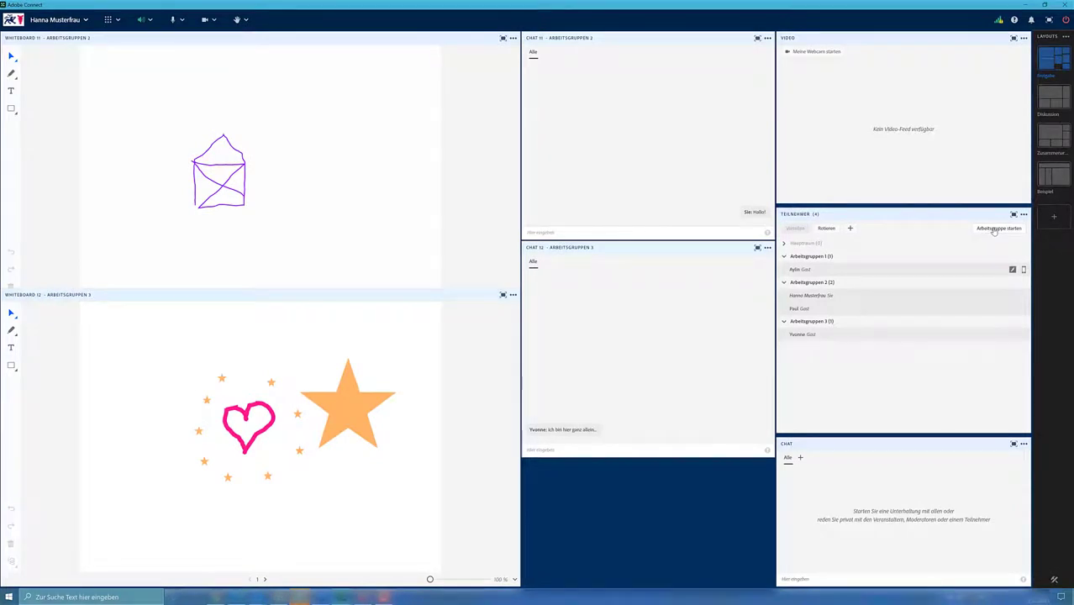
left_click(994, 229)
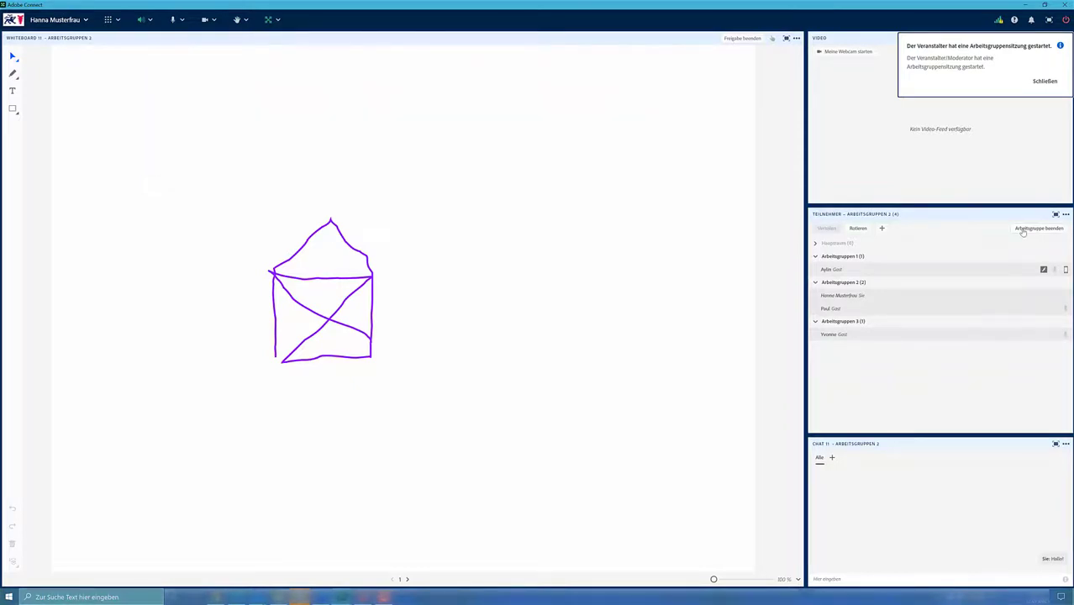
left_click(1022, 232)
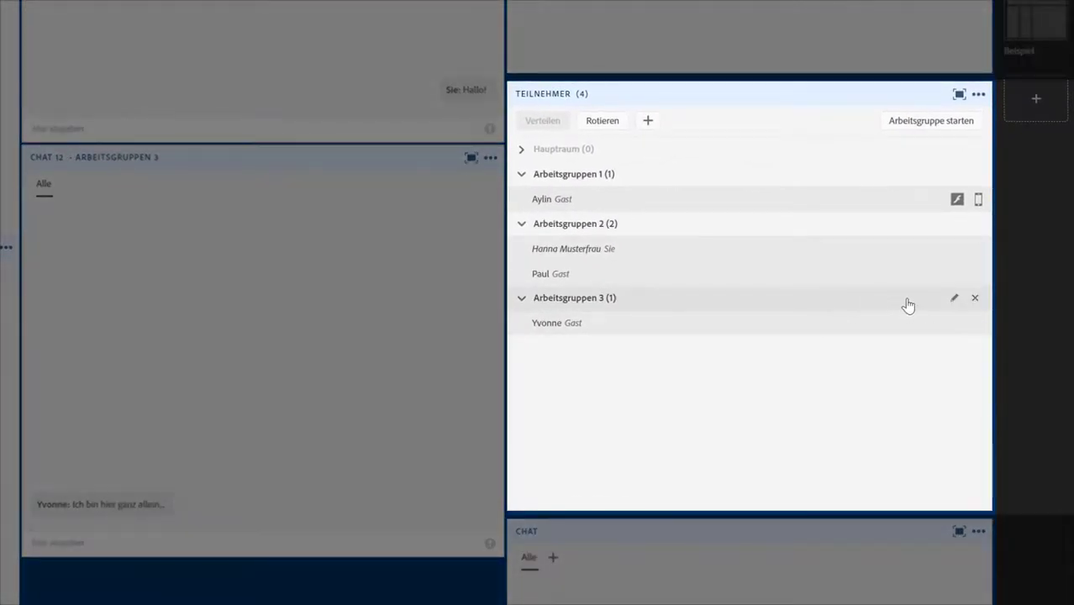
Step: Delete the work group rooms Arbeitsgruppen 3, Arbeitsgruppen 2 and Arbeitsgruppen 1 with all their content
left_click(974, 299)
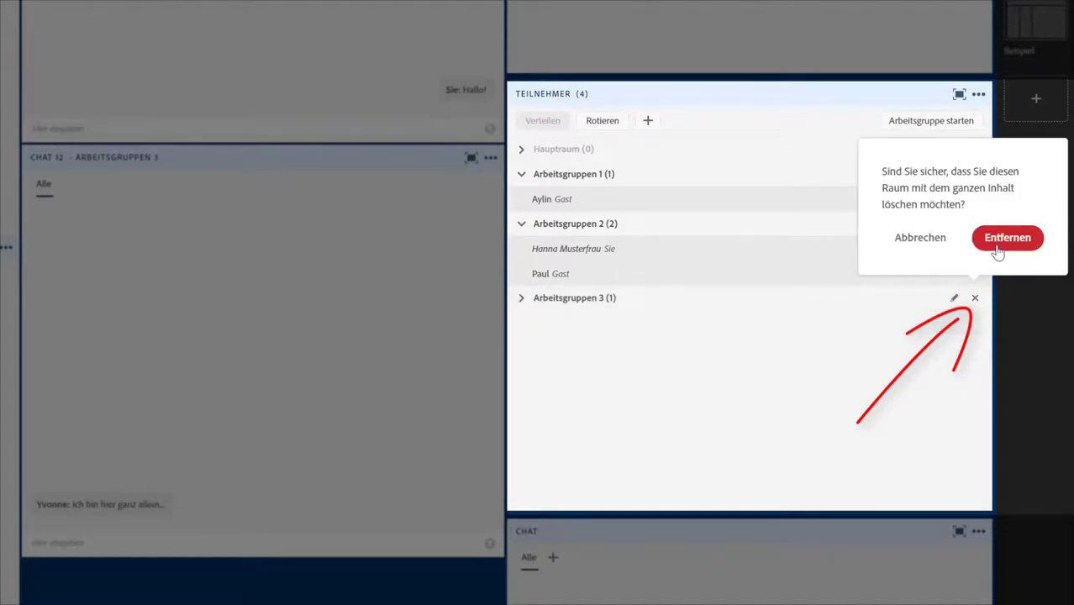
left_click(1006, 238)
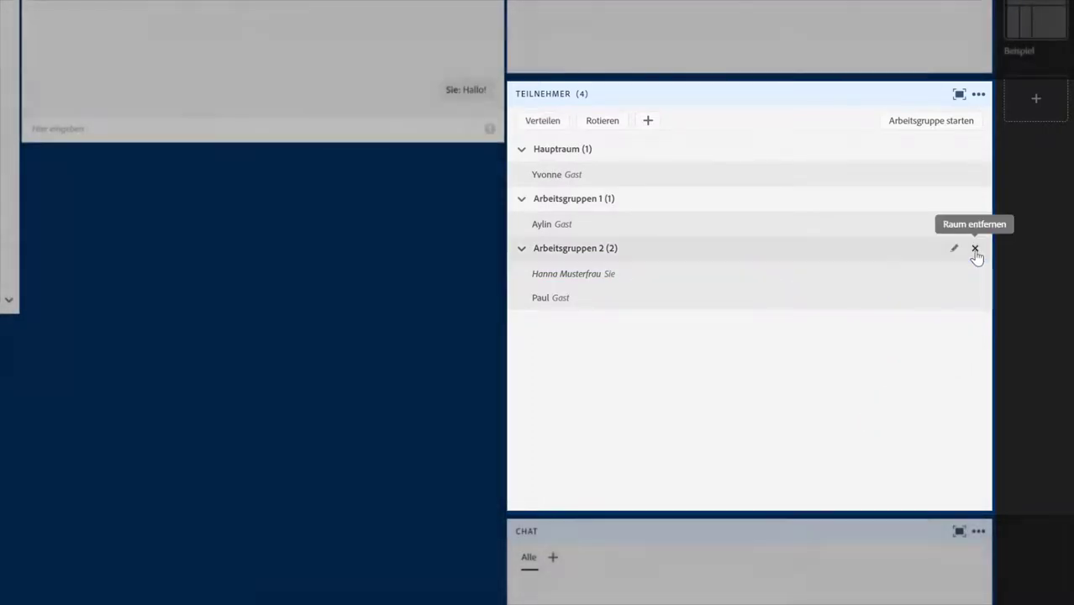
left_click(976, 250)
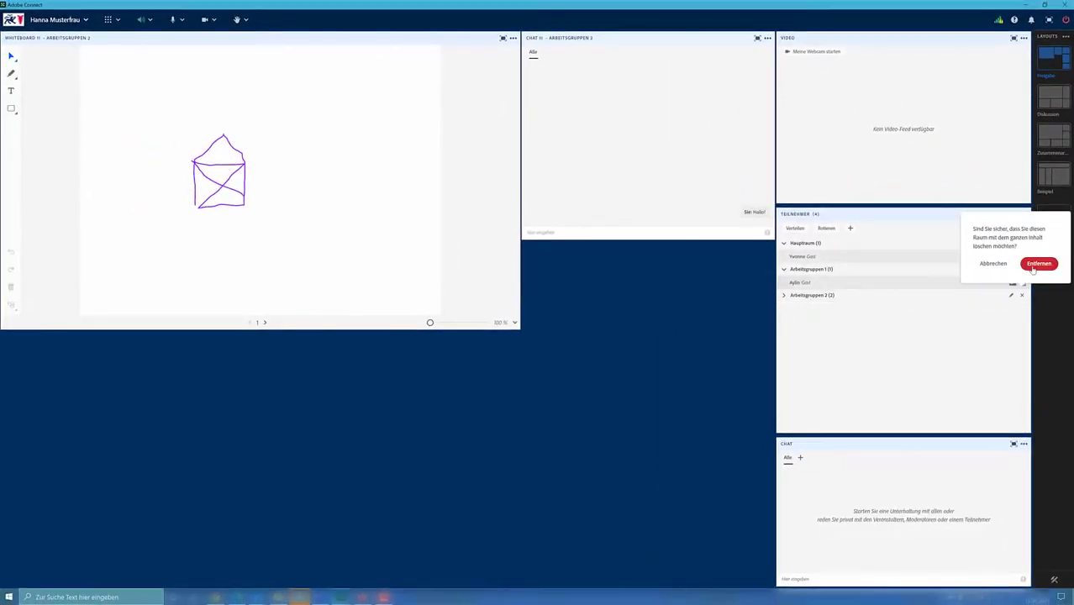
left_click(1033, 268)
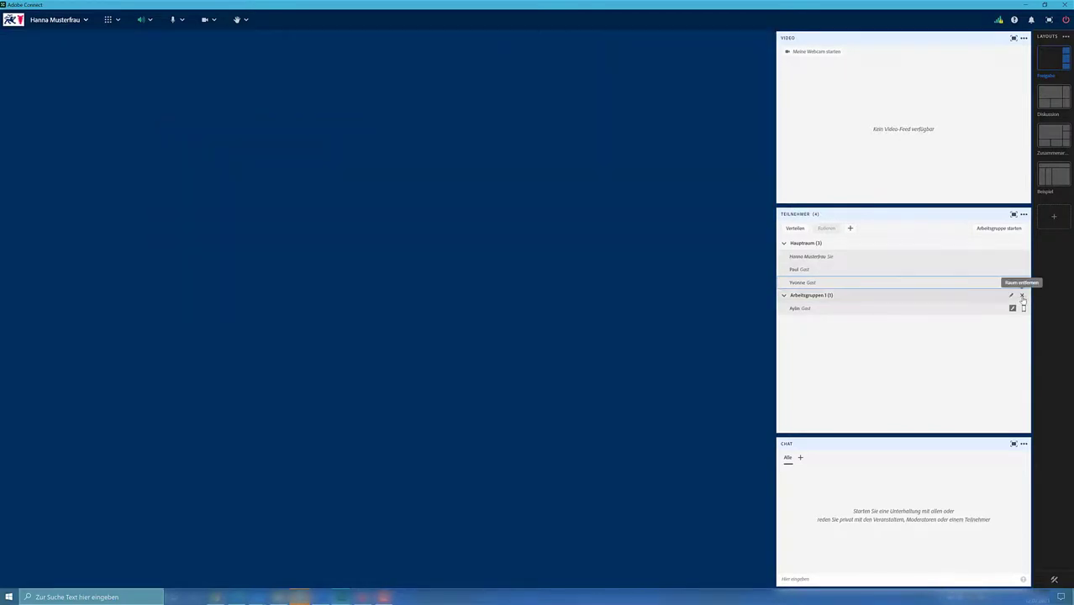
left_click(1021, 297)
left_click(1035, 268)
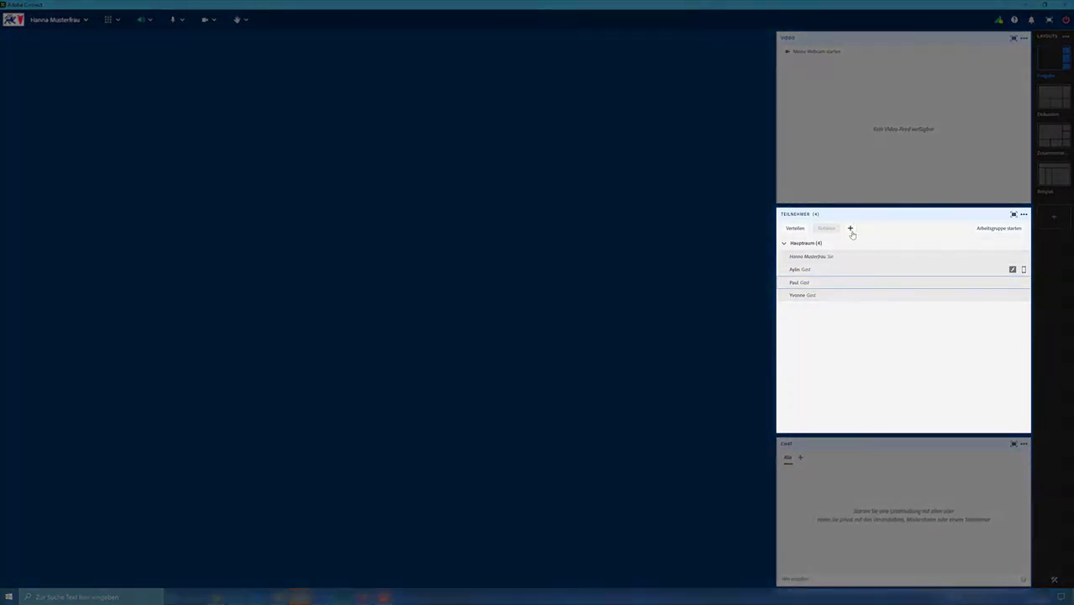
Step: Create two new work group rooms and distribute the participants among them automatically
left_click(850, 229)
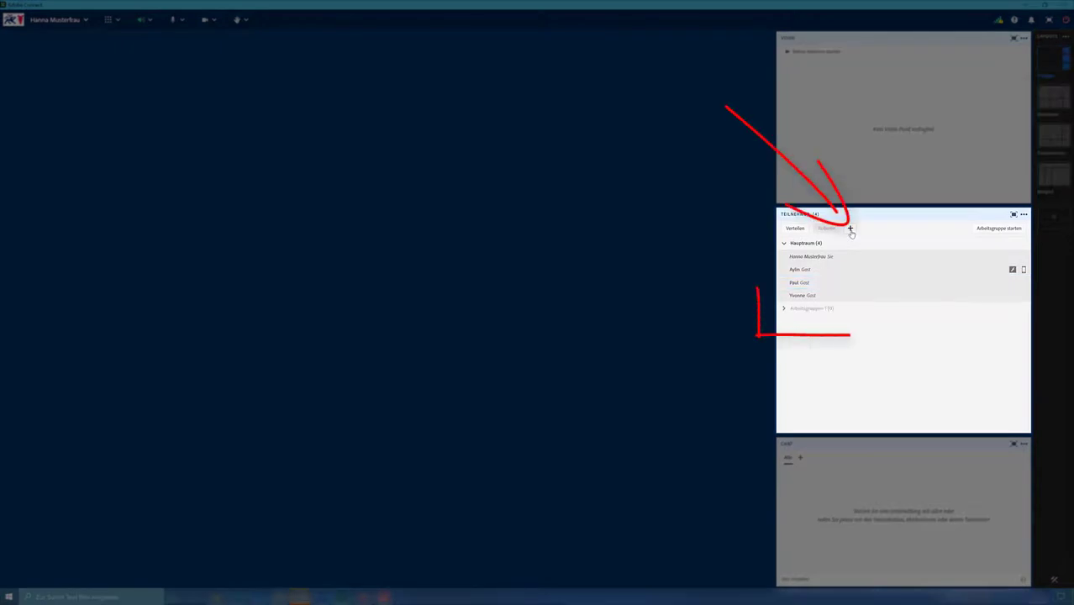
left_click(850, 230)
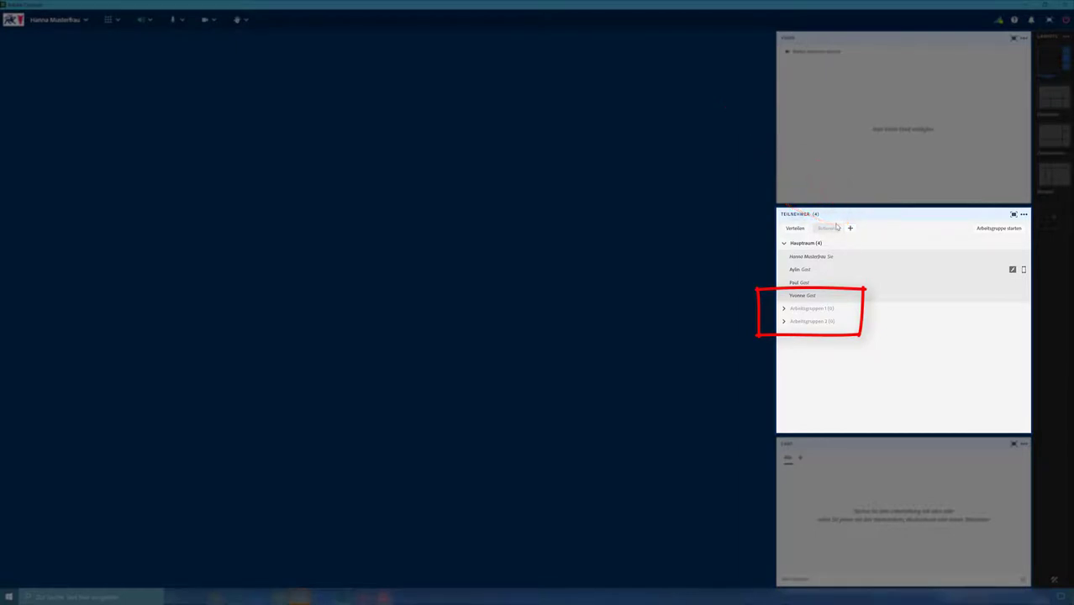
left_click(793, 230)
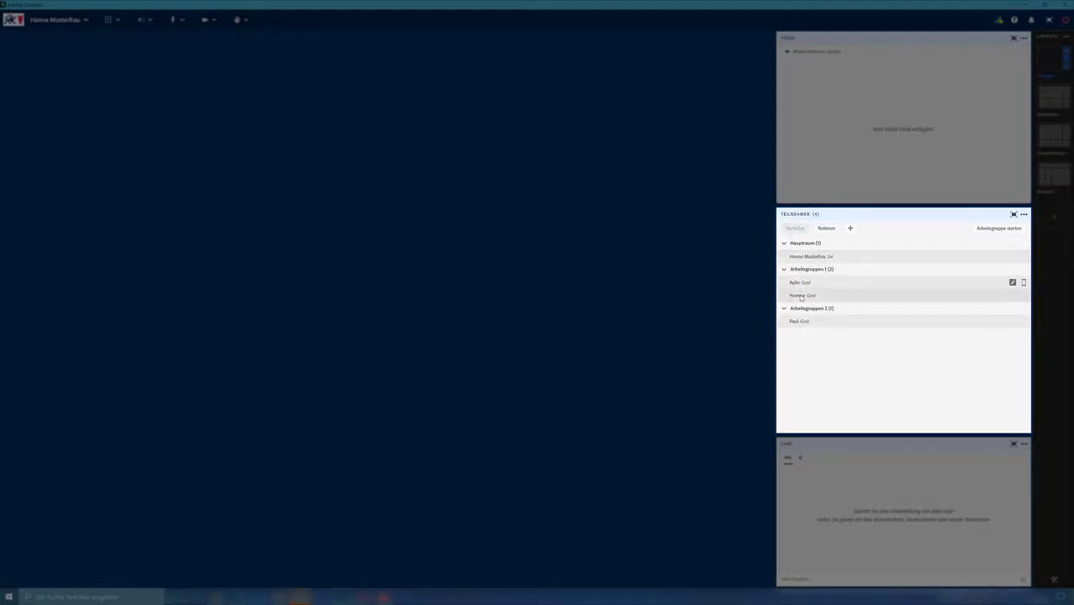
mouse_move(801, 297)
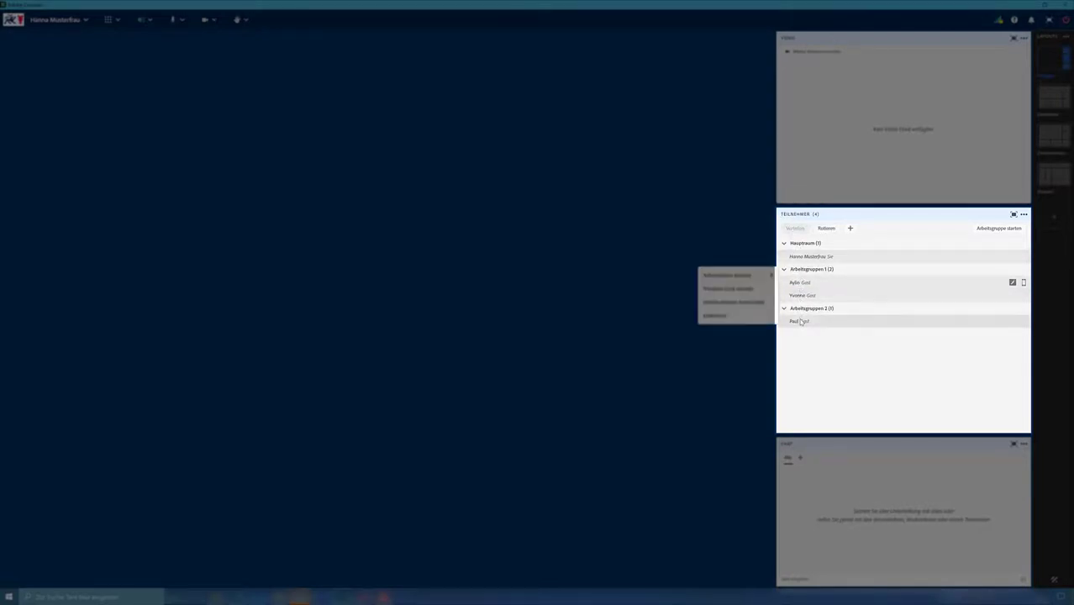
mouse_move(799, 321)
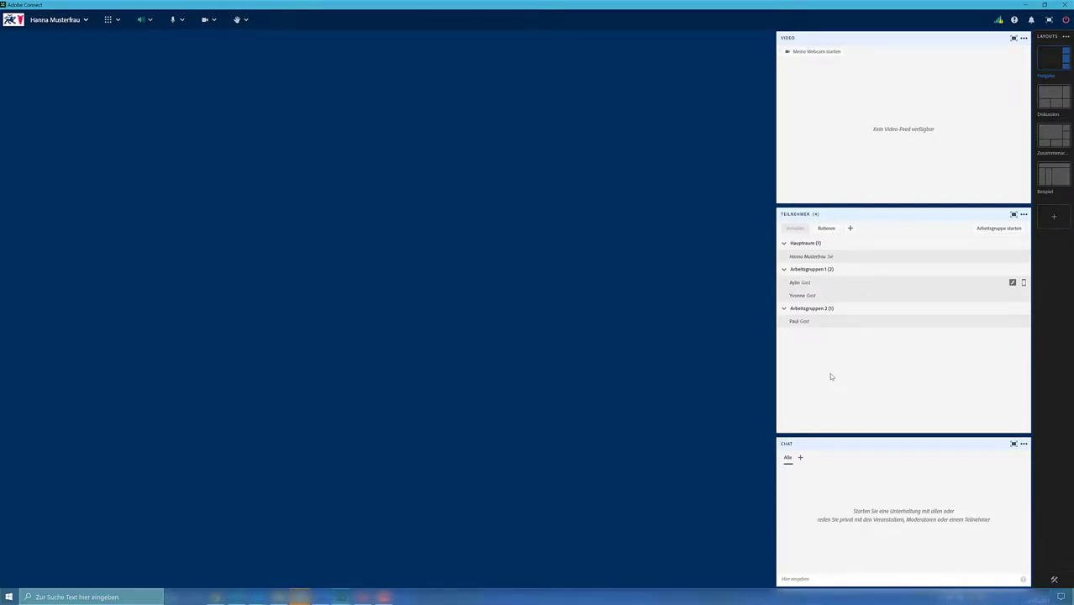
Step: Widen the Video pod so it spans the full width of the main room
mouse_move(851, 256)
left_click_drag(758, 176, 439, 168)
left_click_drag(271, 161, 0, 126)
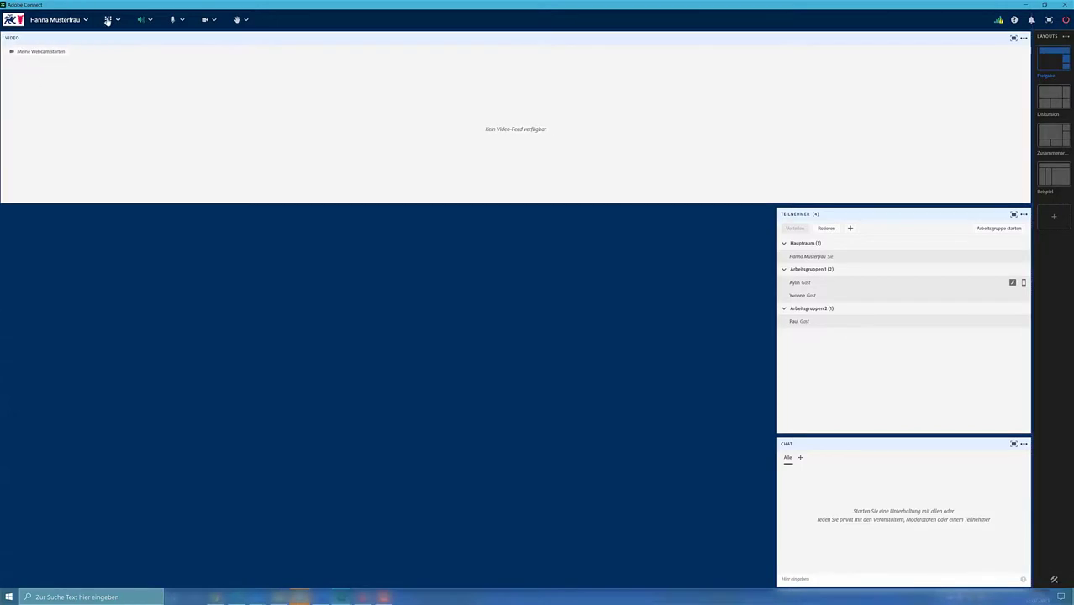
Step: Add a new Freigabe pod below the Video pod and start a whiteboard in it
left_click(108, 20)
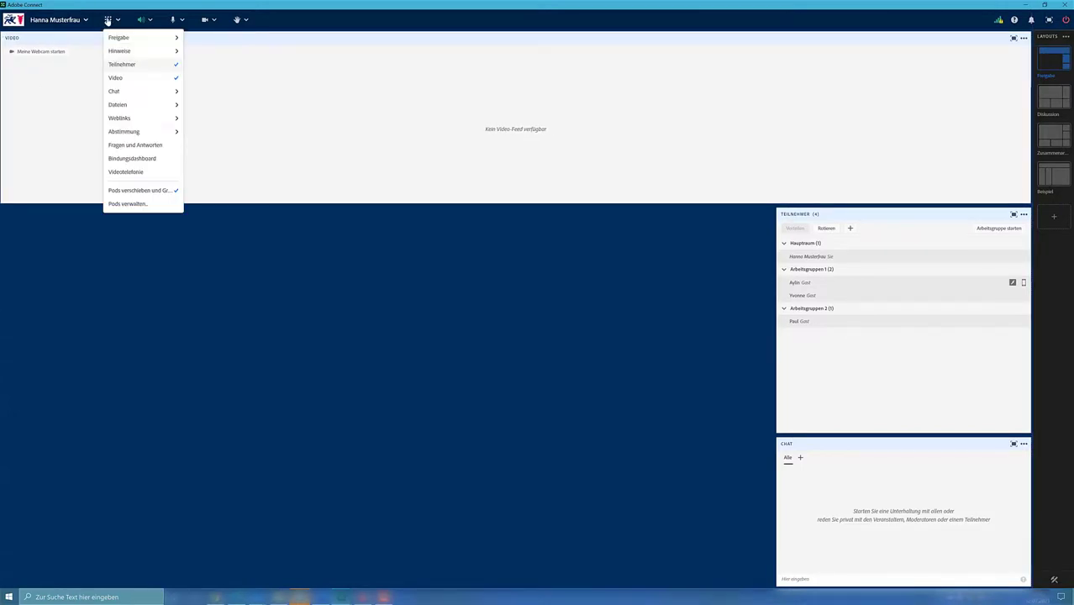
mouse_move(115, 40)
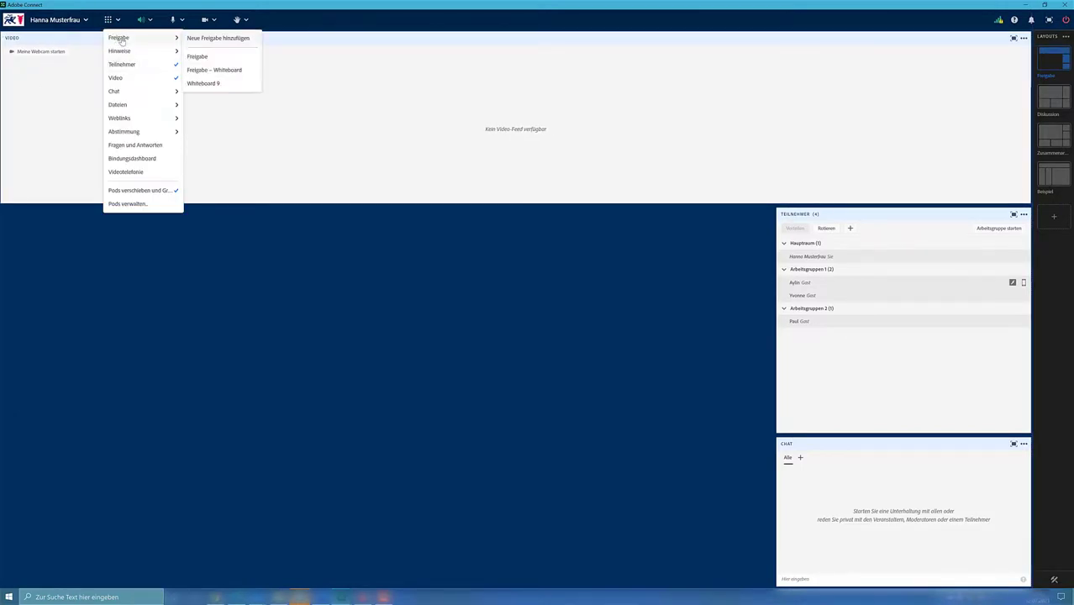
left_click(200, 40)
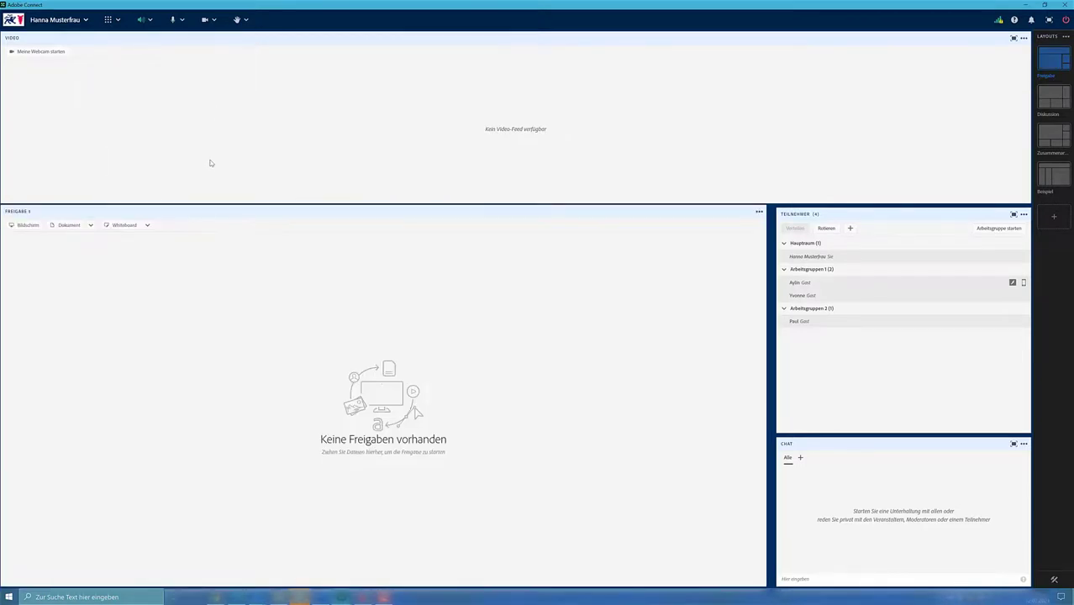
left_click(123, 225)
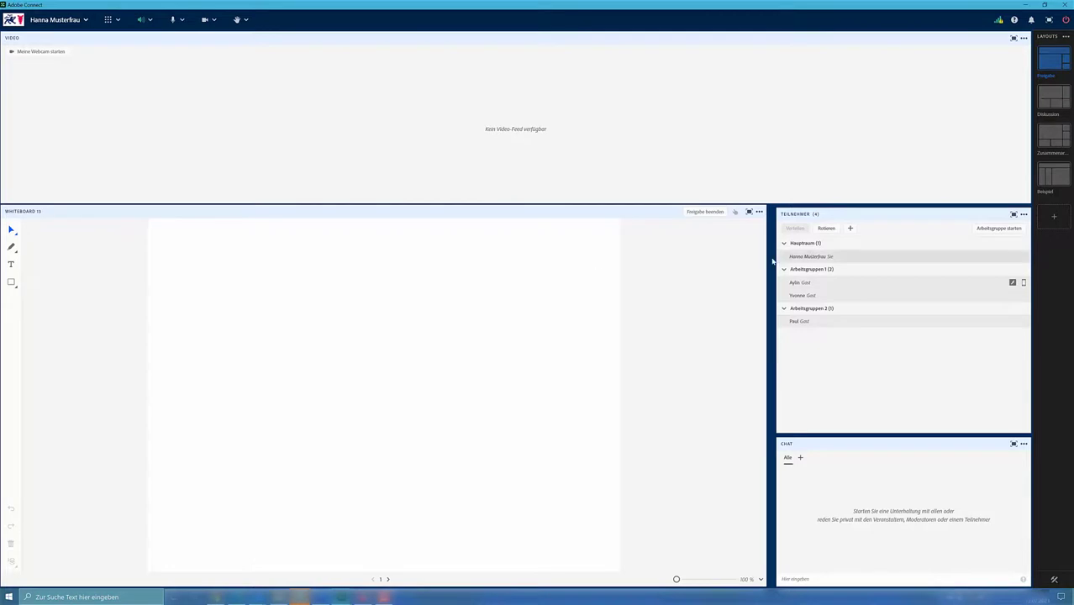
Step: Widen the whiteboard pod up to the Teilnehmer pod and narrow the Teilnehmer pod to about half its width
left_click_drag(768, 257, 772, 257)
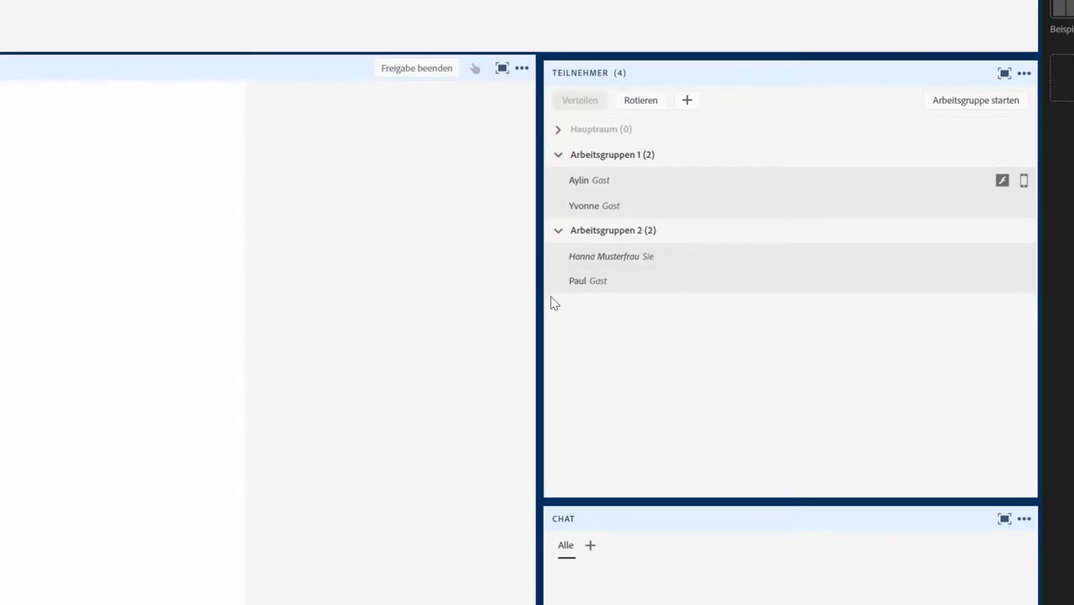
left_click_drag(544, 296, 788, 296)
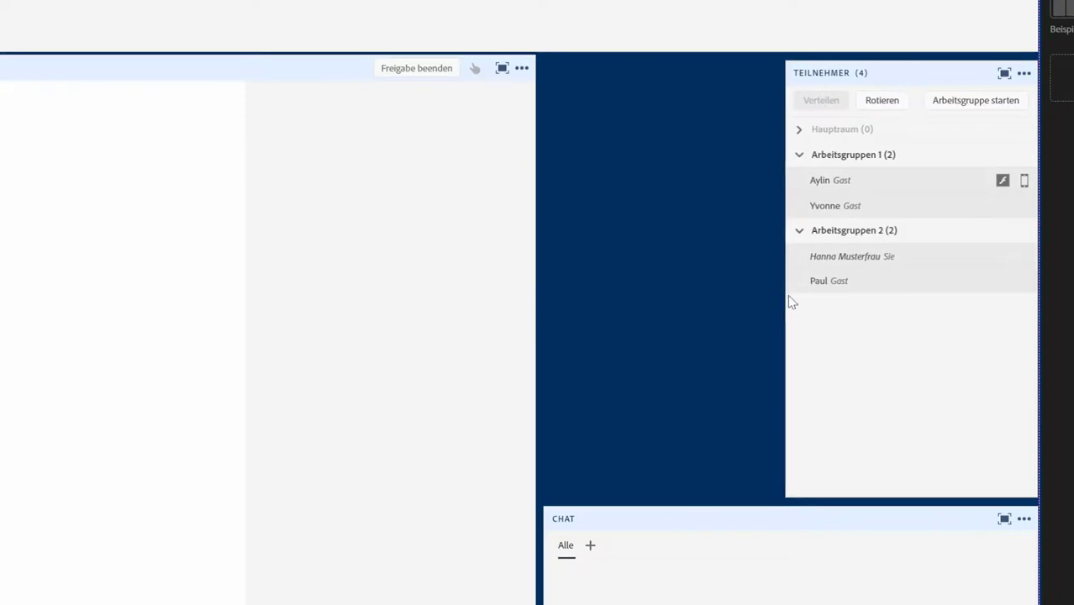
left_click(806, 289)
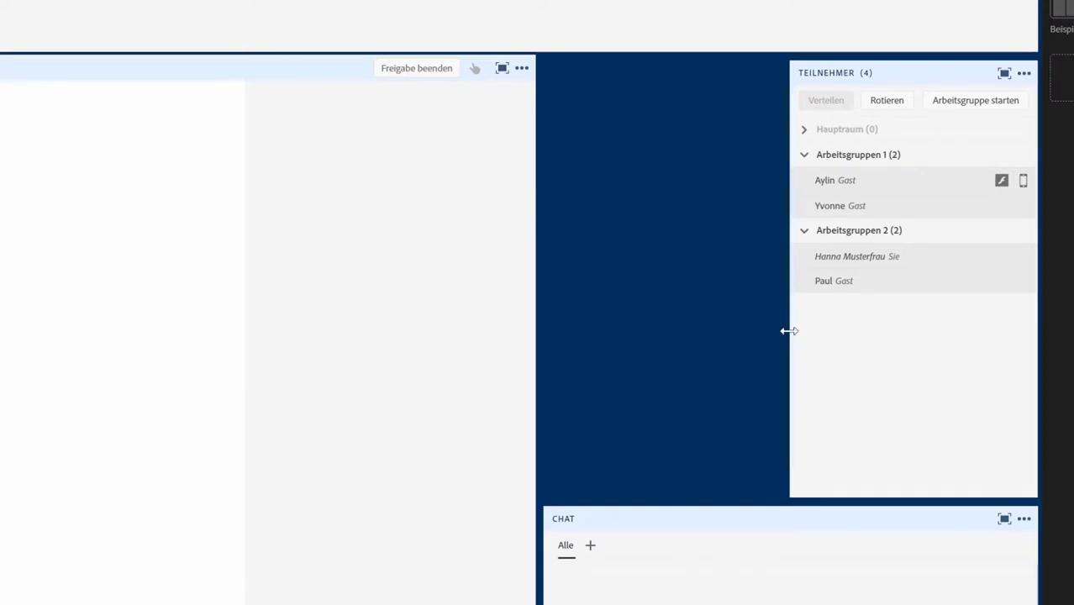
Step: Widen the Teilnehmer pod far across the whiteboard and add two more empty work groups
left_click_drag(781, 329, 543, 314)
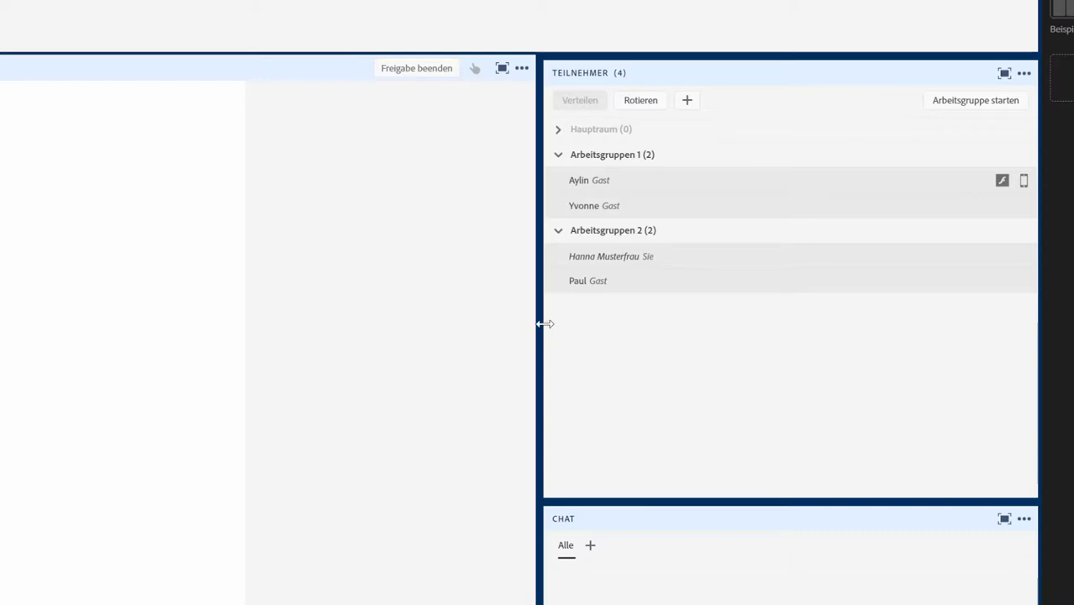
left_click_drag(542, 321, 45, 341)
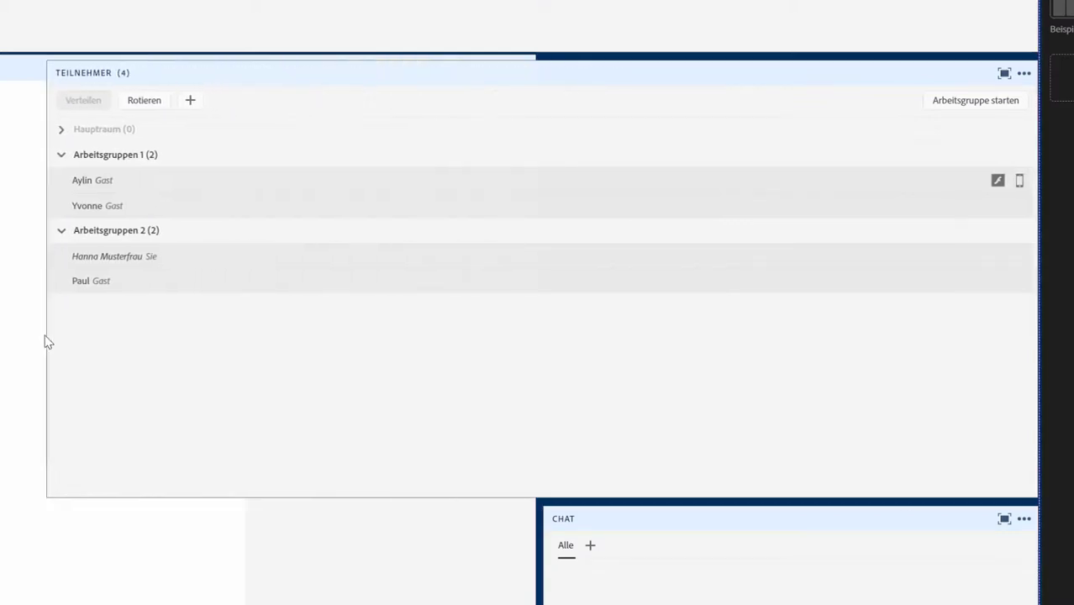
left_click(188, 101)
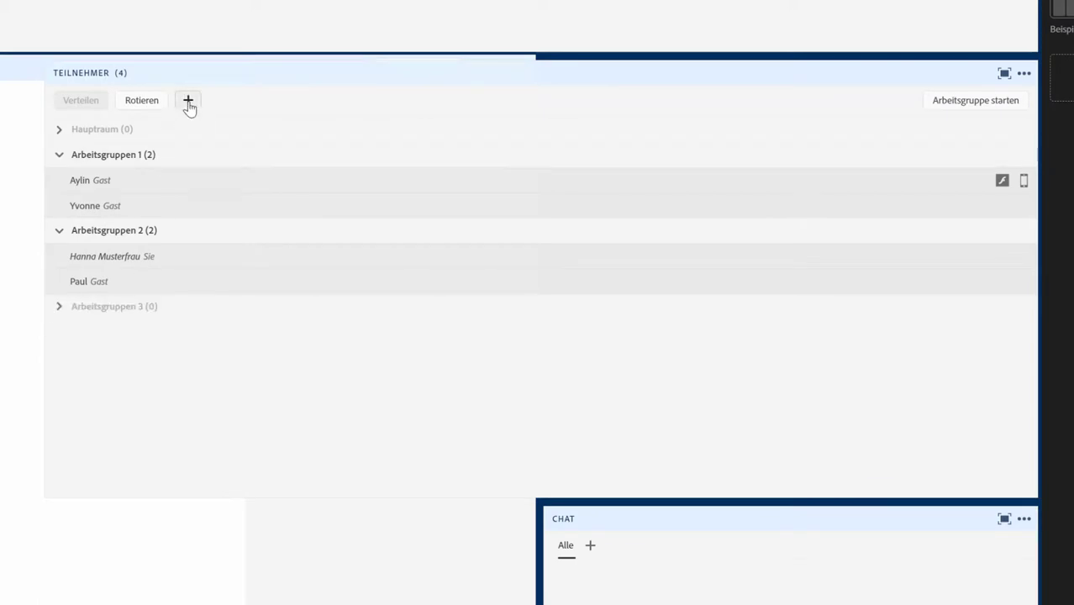
left_click(188, 101)
Step: Resize the Teilnehmer pod back to about the width of the Chat pod below it
left_click_drag(42, 241, 776, 273)
left_click(801, 280)
left_click(953, 489)
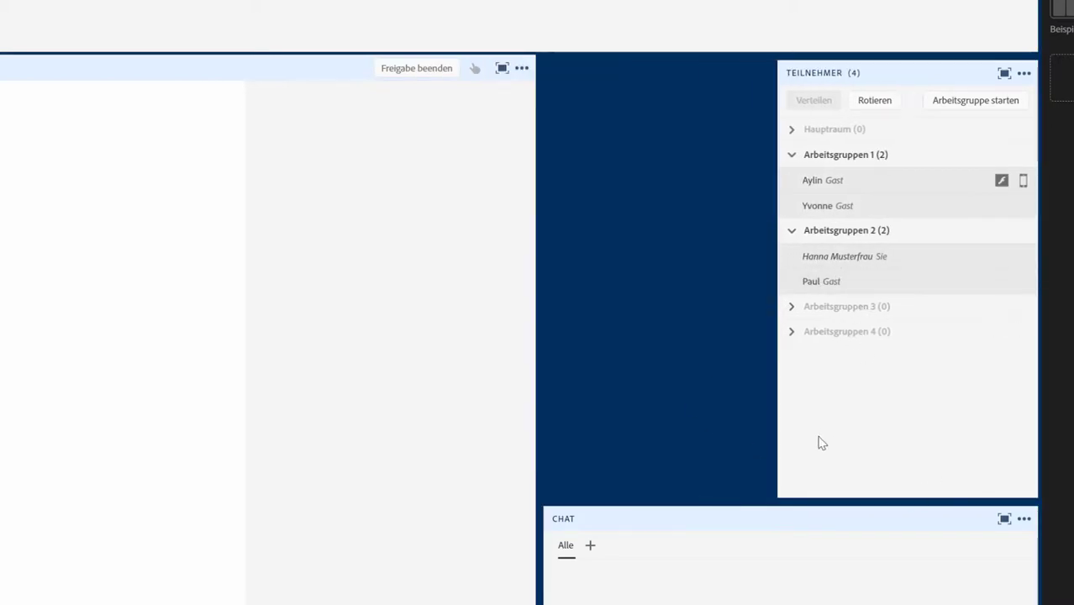
left_click_drag(772, 417, 581, 413)
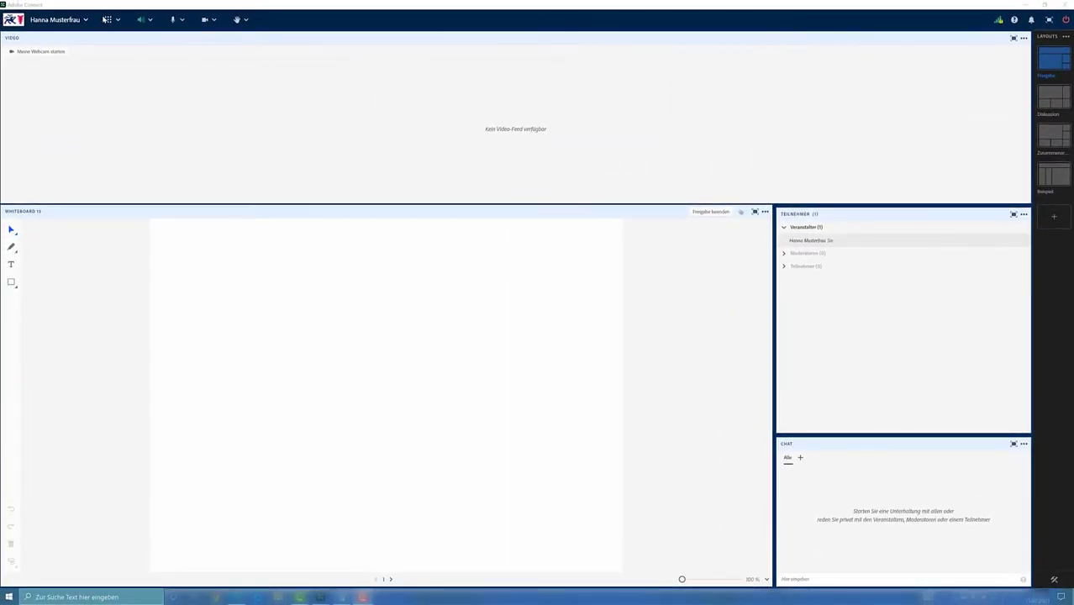
Step: Add a new Hinweise pod to the main room
left_click(106, 19)
mouse_move(139, 49)
left_click(204, 99)
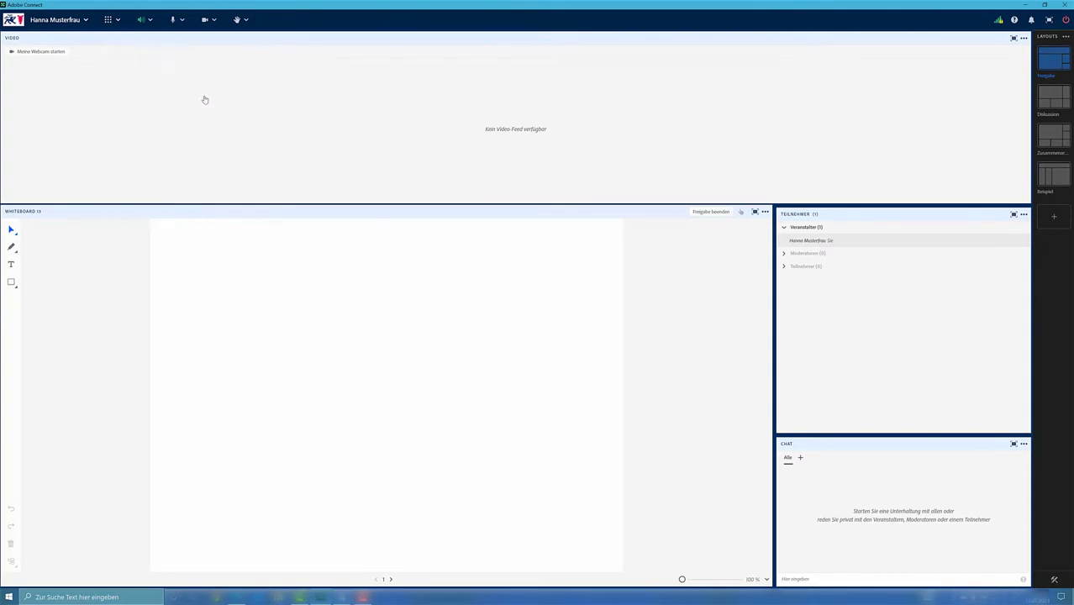
Step: Set the text in the new Hinweise pod to dark blue and font size 28
left_click(212, 71)
left_click(164, 101)
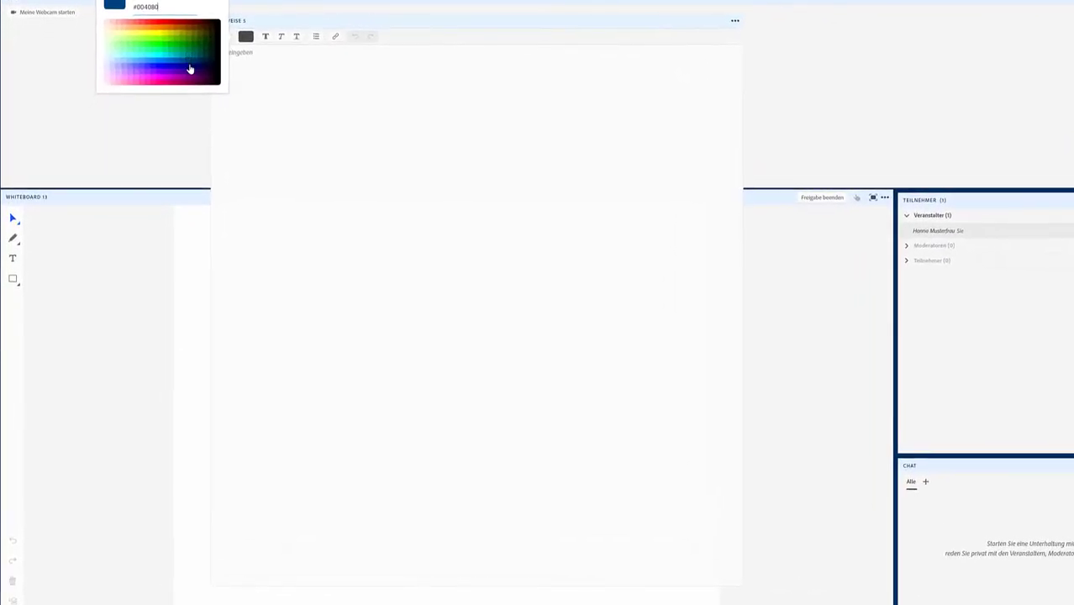
left_click(190, 69)
left_click(232, 53)
left_click(230, 38)
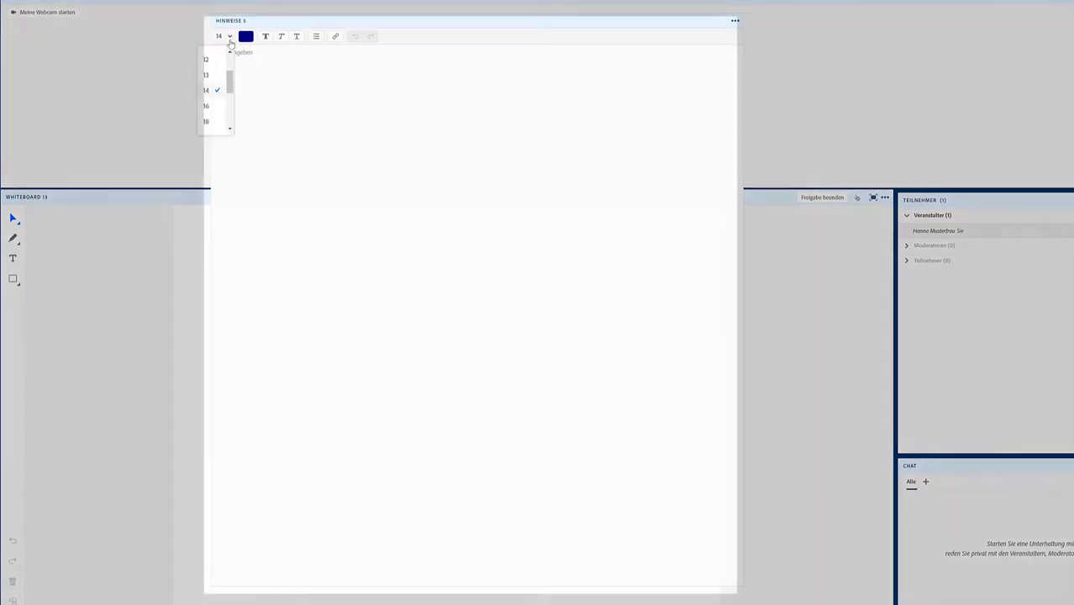
scroll(211, 100, "down", 3)
left_click(210, 93)
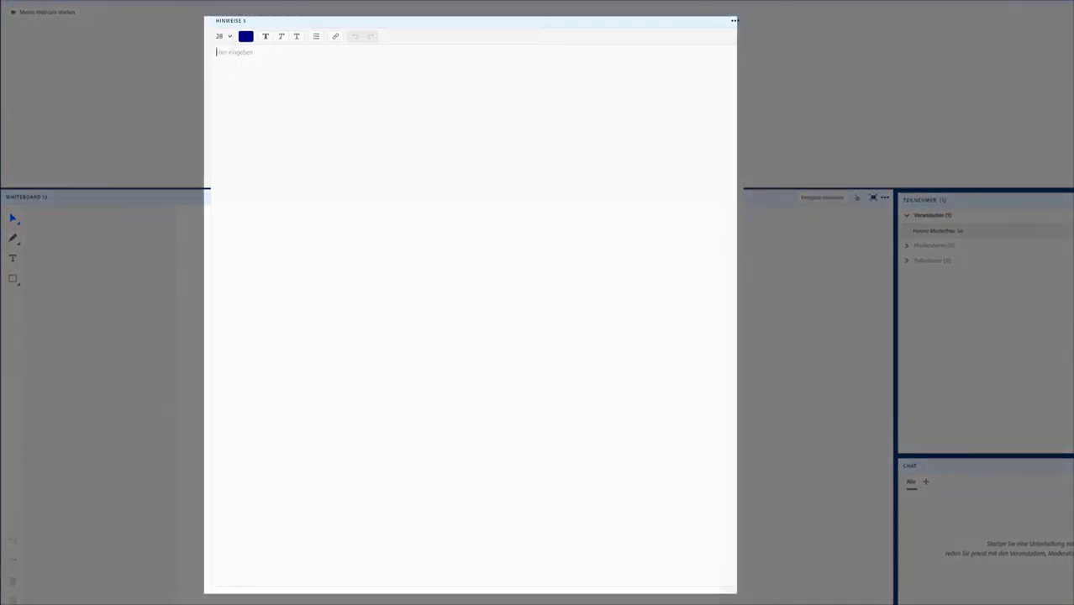
Step: Write in the Hinweise pod: "1) Wählen Sie im Teilnehmer-Pod die "Arbeitsraum-Ansicht" (die drei Punkte oben rechts klicken)"
type("1) Wählen Sie im Teilnehmer-Pod die \"A")
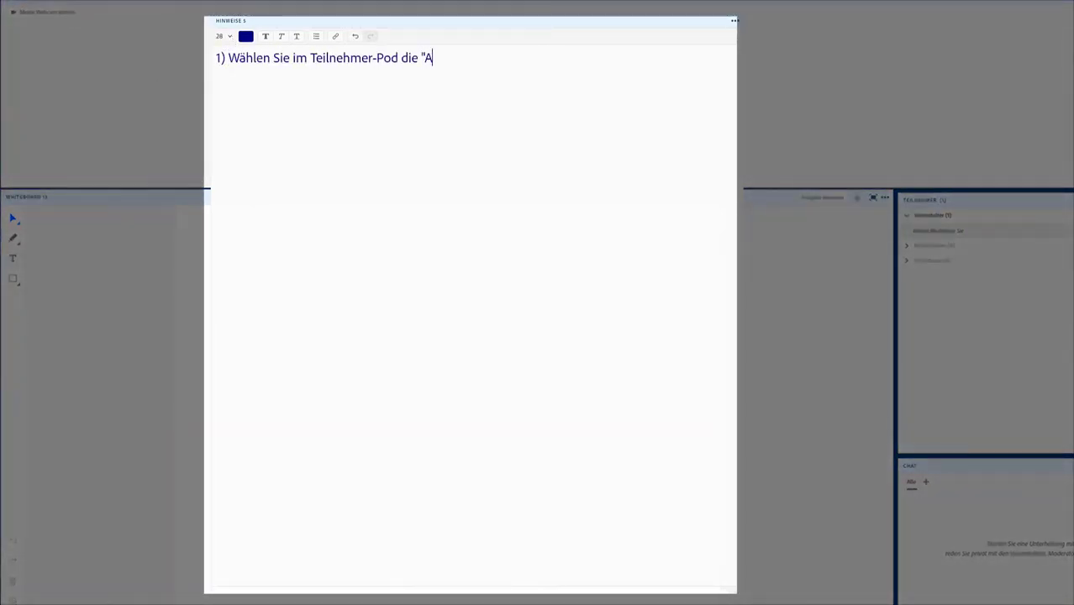
type("rbeitsraum-Ansicht\" (die drei Punkte oben rechts klic")
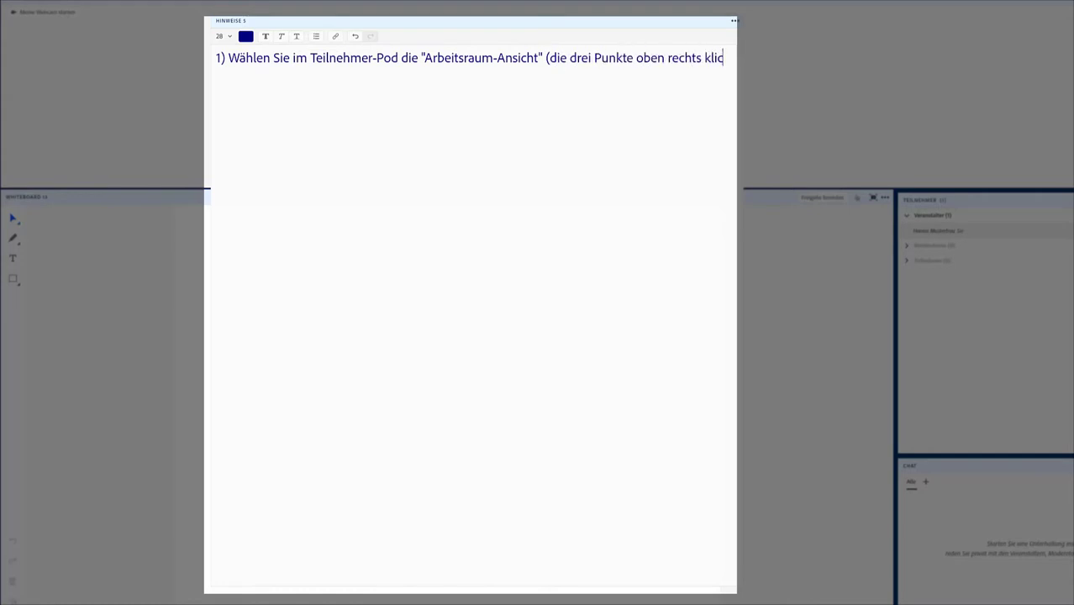
type("ken)")
Step: Add "2) Teilnehmende werden über die Schaltfläche "Verteilen" zufällig auf die Räume verteilt." and begin "3) In einem ganz neuen Meetingraum"
type("de werden über die ")
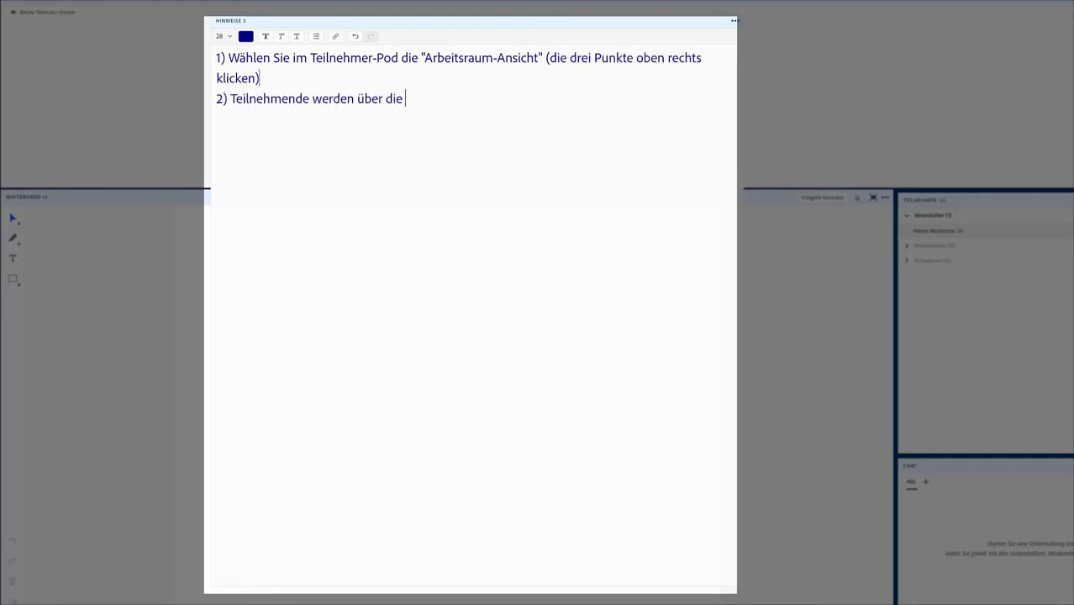
type("Schaltfläche \"Verteilen\" zufällig auf die Räume ")
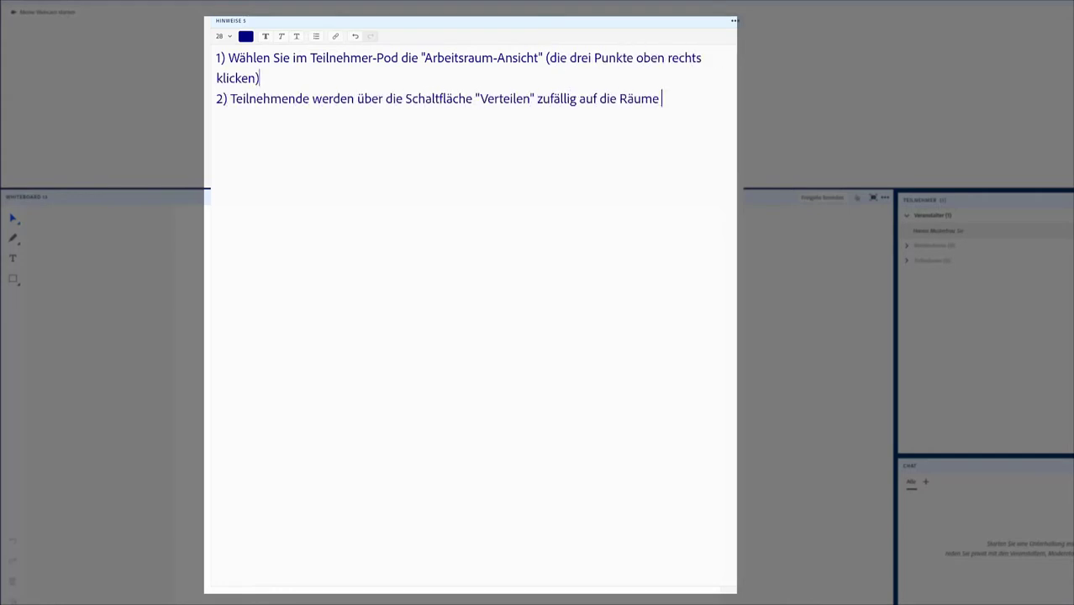
type("verteilt. 3) In einem ganz neuen Meetingraum ")
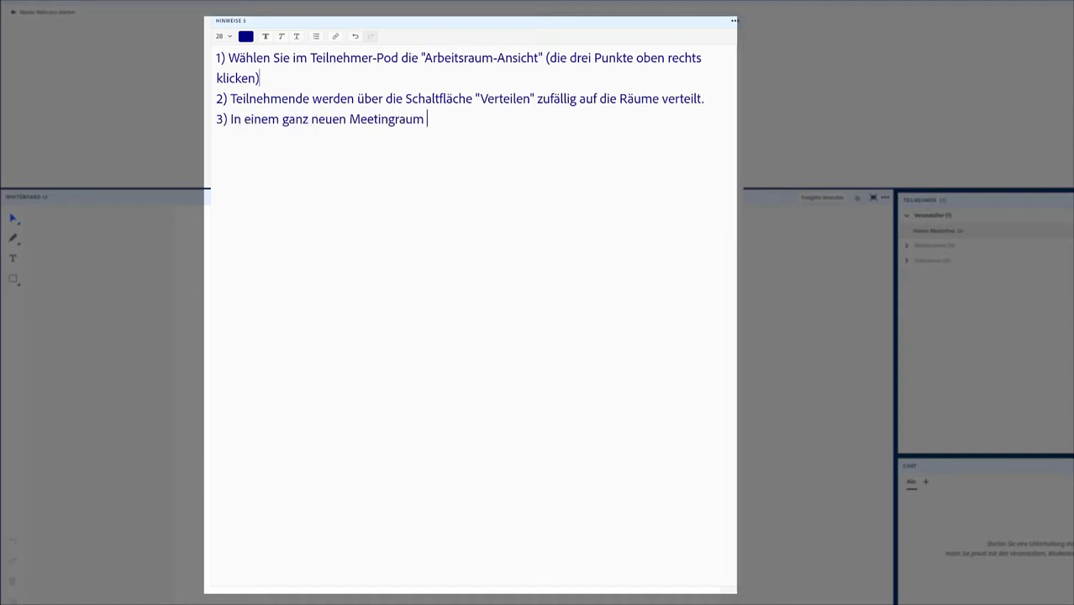
Step: Complete point 3 with "sind drei Arbeitsgruppen voreingestellt." and the line "Es gibt aber die Möglichkeit, bis zu 20 Arbeitsgruppen anzulegen."
type("sind drei Arbeitsgruppen voreingestellt.")
key("Return")
type("W")
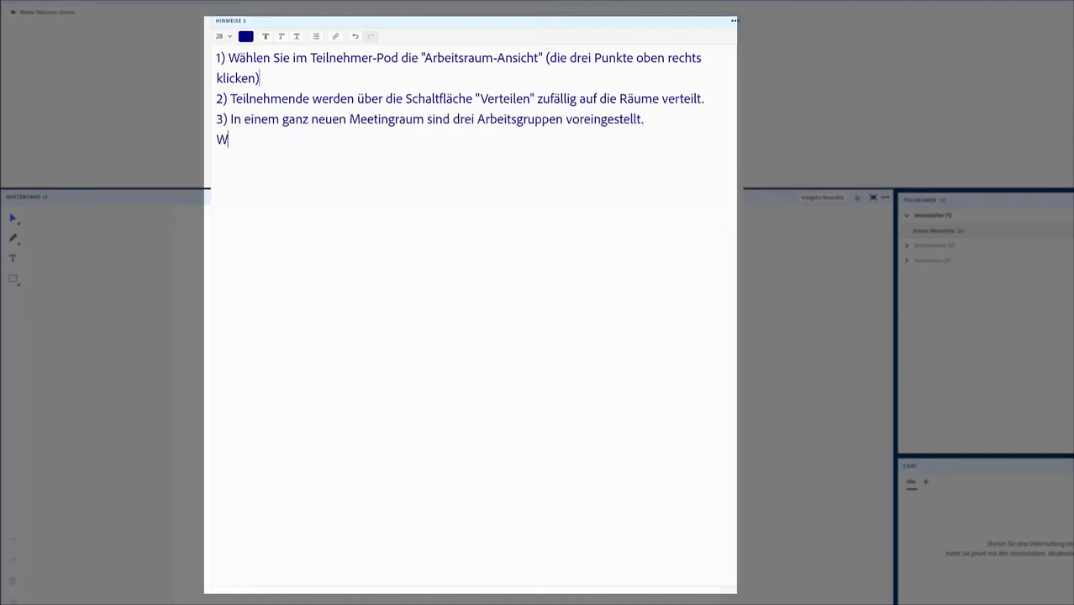
key("BackSpace")
type("Es gibt aber die Möglichkeit, bis zu 20 Arbeitsgruppen anzu")
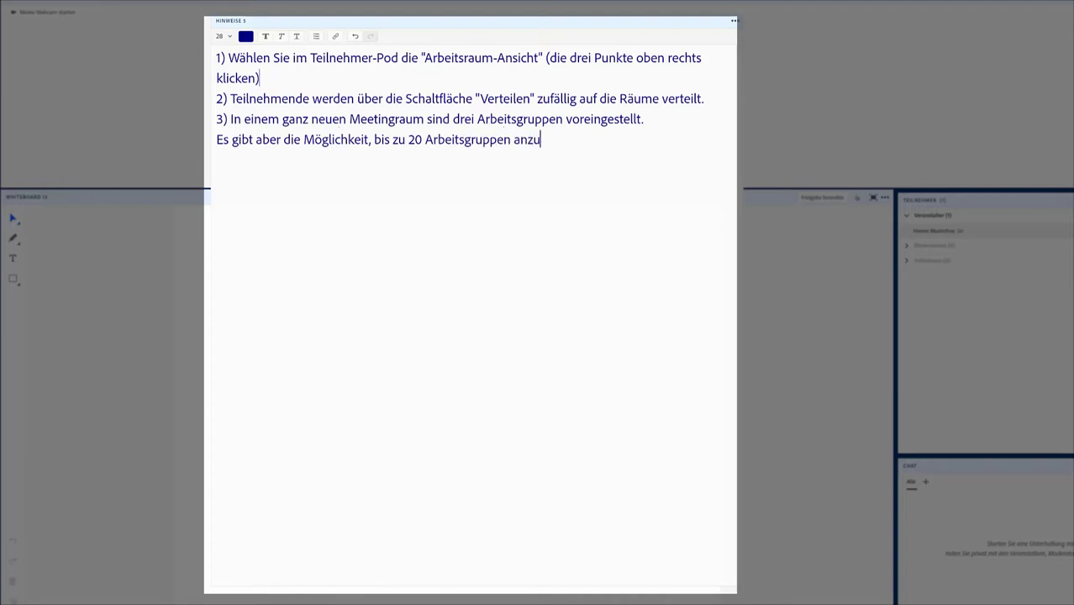
Step: Add "4) "Arbeitsgruppe starten"... ...startet die Arbeitsgruppen!" and "5) Es gibt keine voreingestellte Zeit. Sie müssen die Arbeitsgruppen selbst wieder beenden."
type("legen. 4) \"Arbeitsgruppe starten\"... ...sta")
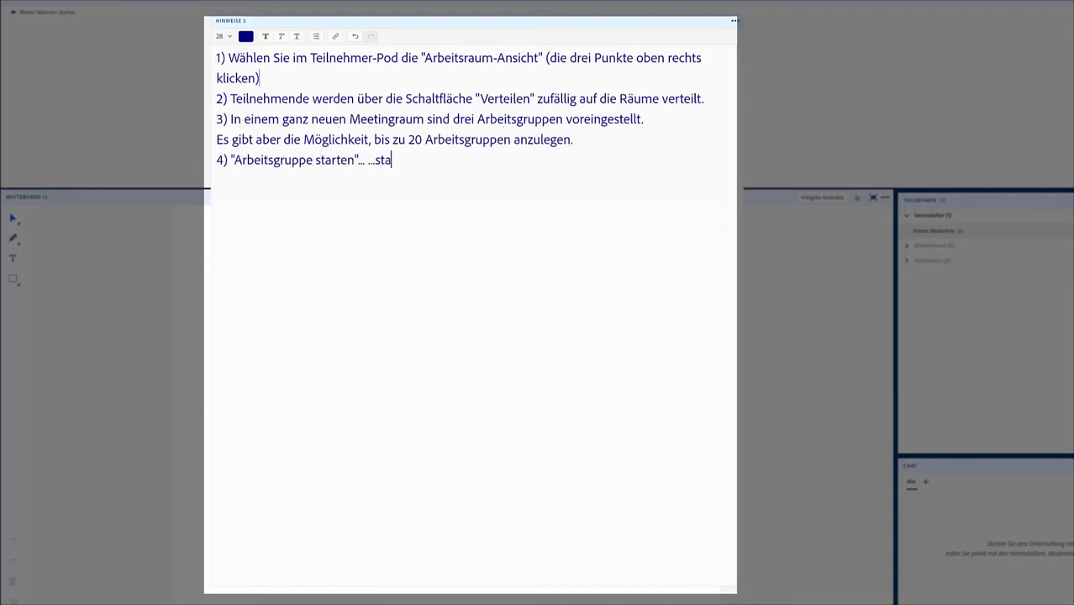
type("rtet die Arbeitsgruppen!")
key("Return")
type("5) Es gibt kei")
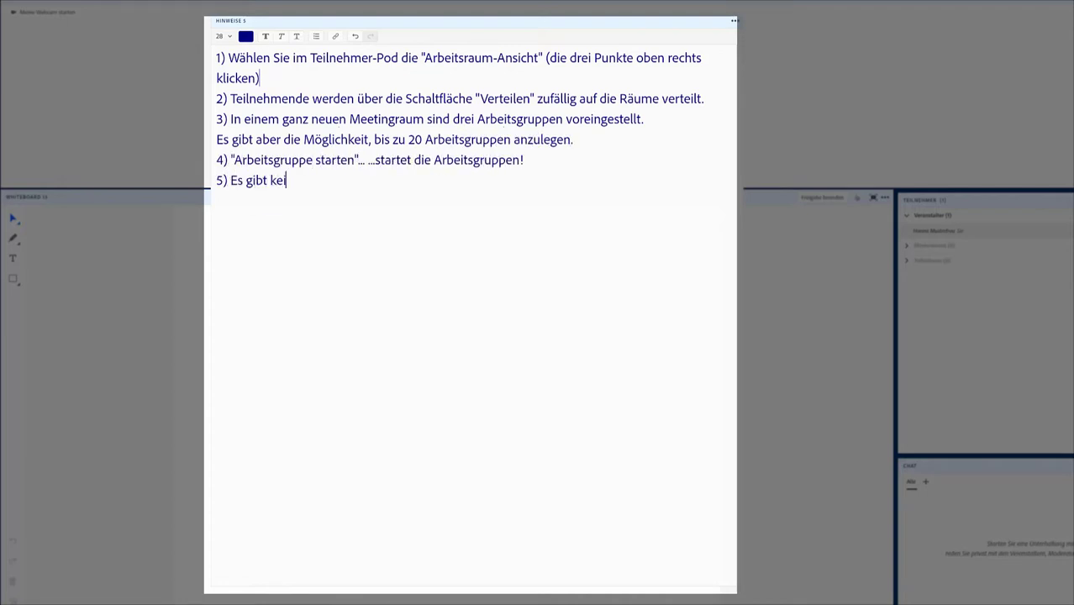
type("ne voreingestellte Zeit. Sie müssen die Arbeitsgruppen")
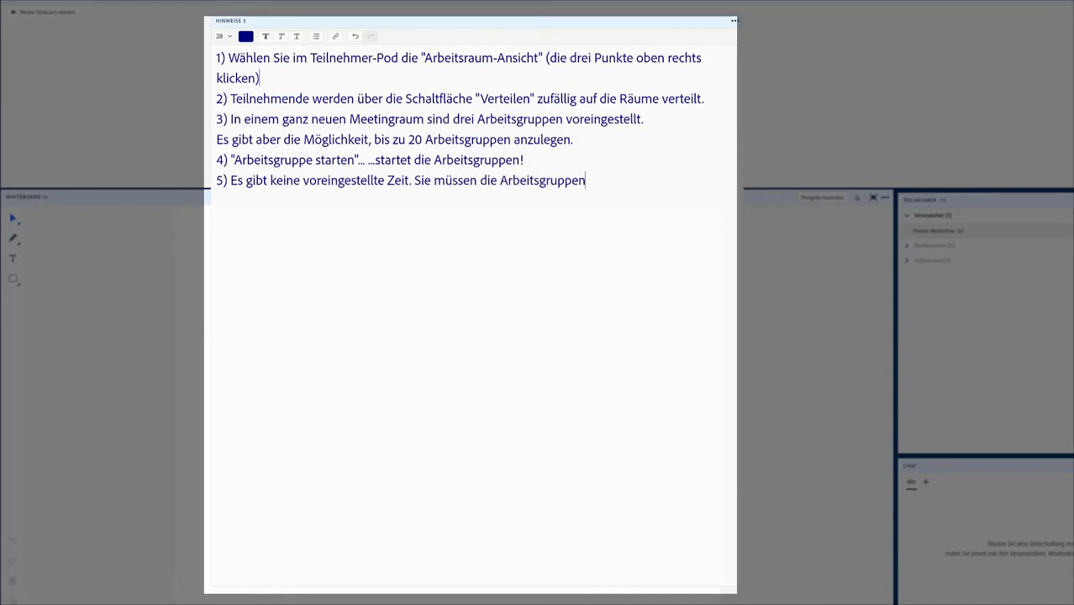
type(" selbst wieder beenden.")
key("Return")
Step: Add "6) Beendete Arbeitsgruppen bleiben in dem Zustand bestehen, den sie beim Beenden hatten. Es ist wie "bei einem unaufgeräumten Raum einfach die Tür von außen schließen"."
type("5) Es gibt keine voreingestellte Zeit. Sie müssen die Arbeitsgruppen selbst wieder beenden. 6) Beendete Arbeitsgruppen bleiben in dem Zustand bestehe")
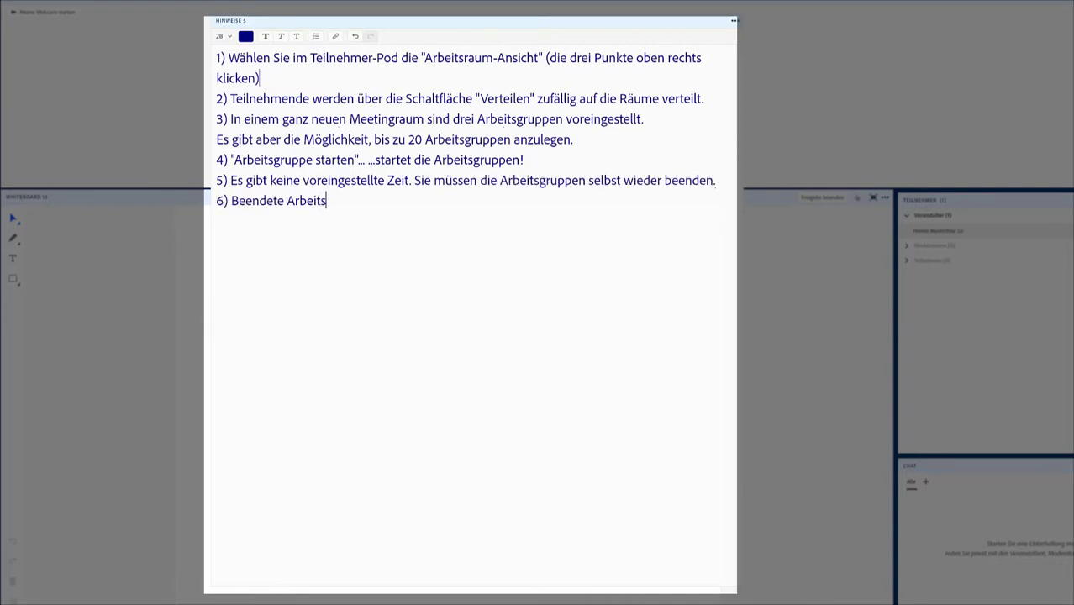
type("n, den sie beim Beenden ha")
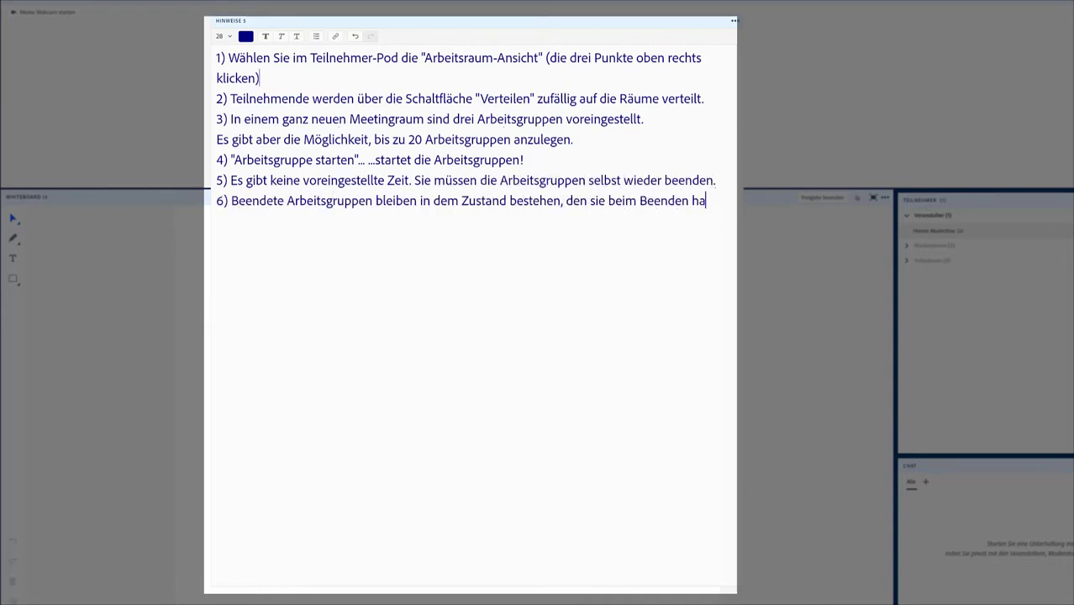
type("tten. Es ist wie \"bei einem unaufgeräumten Raum einfach di")
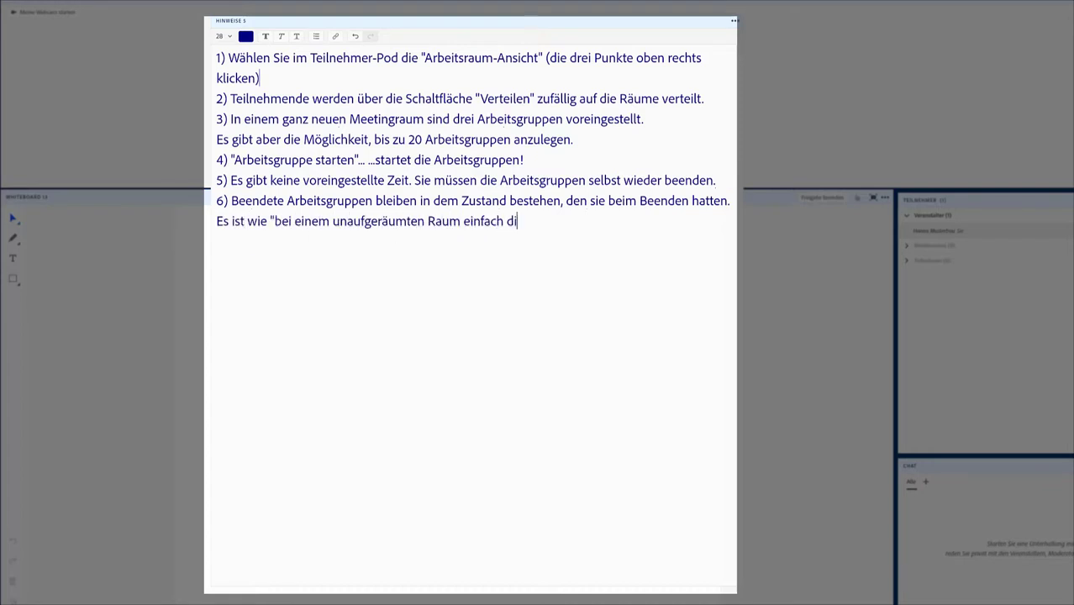
type("e Tür von außen schließen\". Das ha")
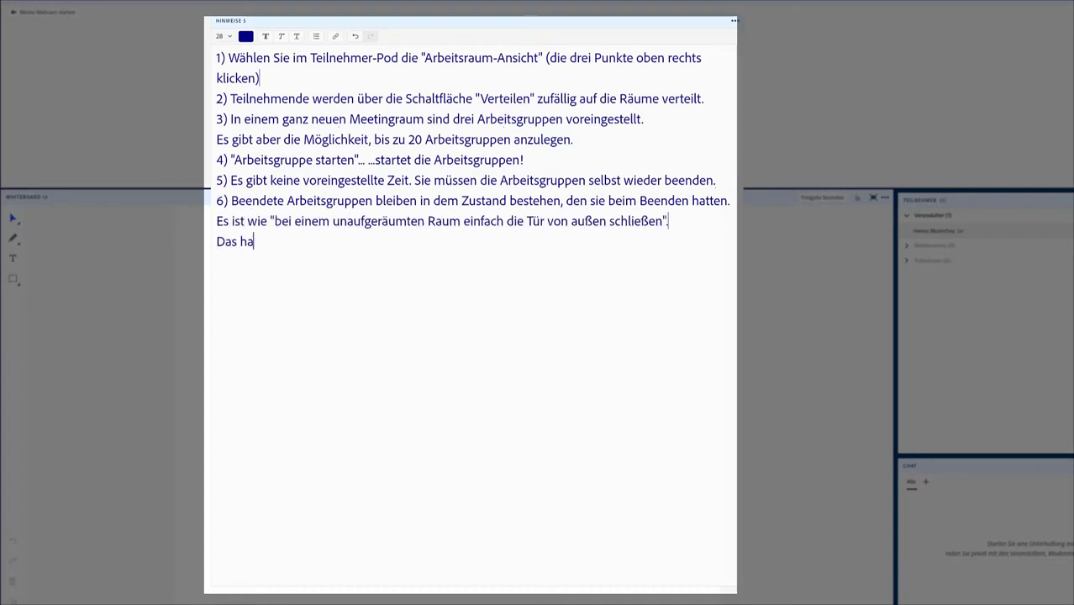
Step: Add "Das hat Vor- und Nachteile:" and, in bold green, "7) Vorteil: Sie können die Ergebnisse im Nachhineini für alle sichtbar im Hauptraum zeigen"
type("t Vor- und Nachteile:")
key("Return")
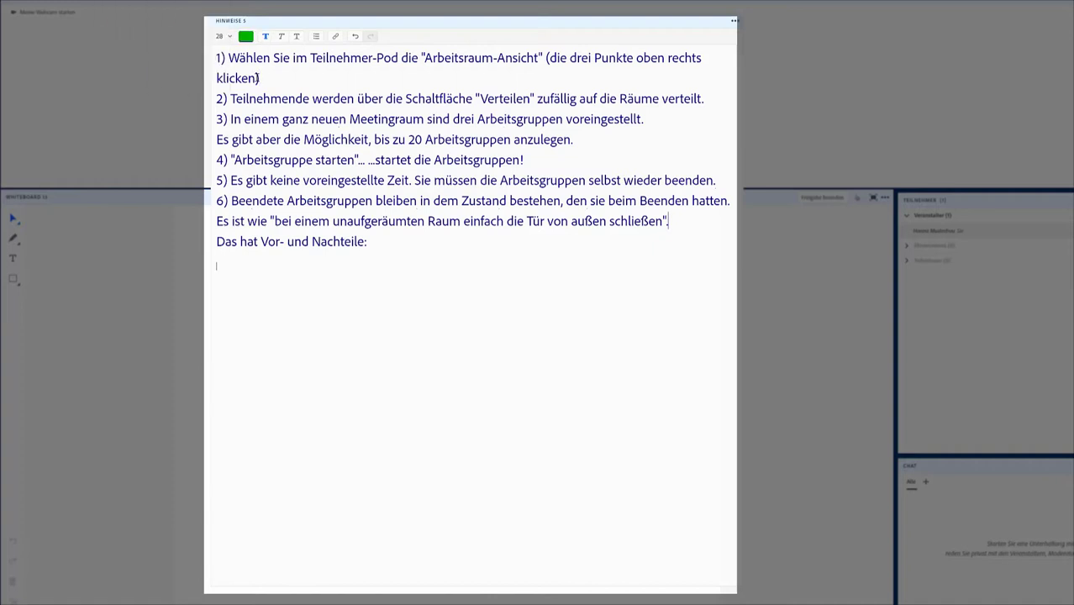
type("Sie können die Ergebnisse ")
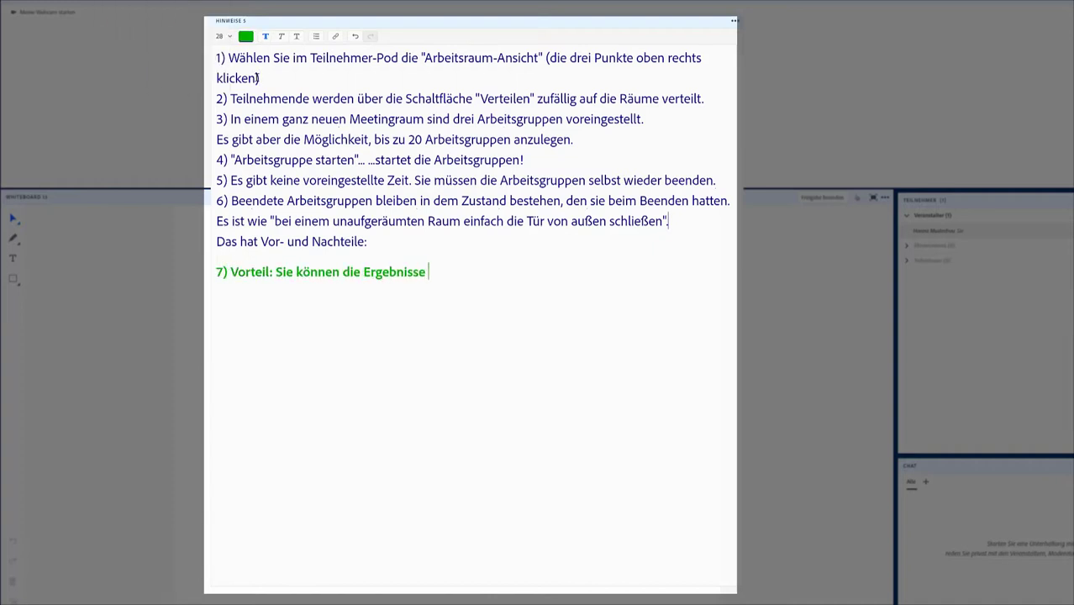
type("im Nachhineini für alle sichtbar im Hauptraum zeigen")
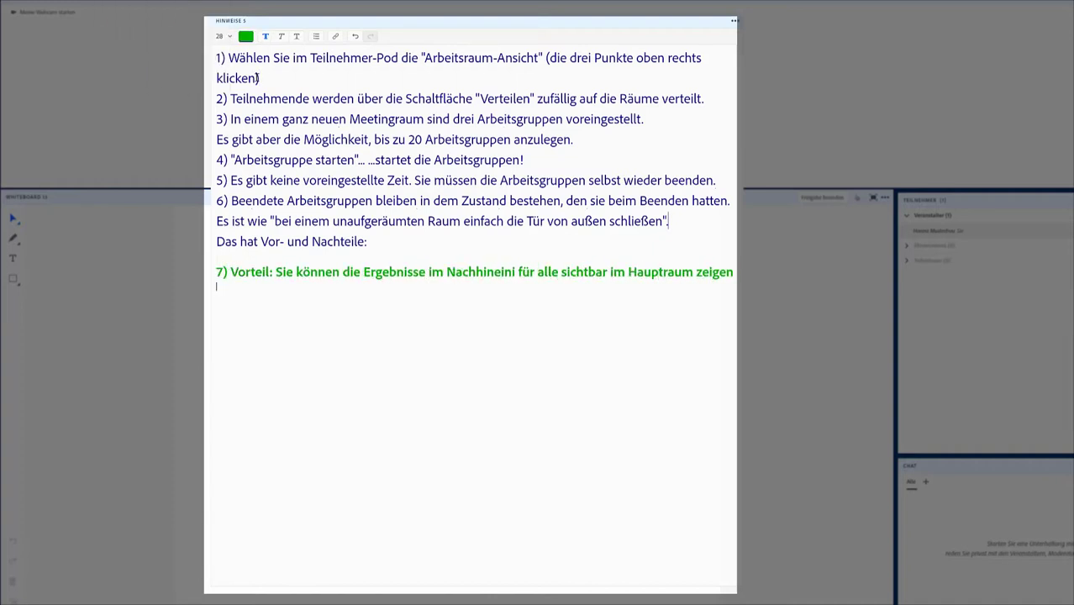
Step: Continue point 7 with "unter Pods -> Arbeitsgruppenpods. Außerdem können Sie eine weitere Arbeitsgruppenphase aufbauend auf der ersten starten."
key("BackSpace")
key("BackSpace")
key("BackSpace")
key("BackSpace")
type("beitsgruppen")
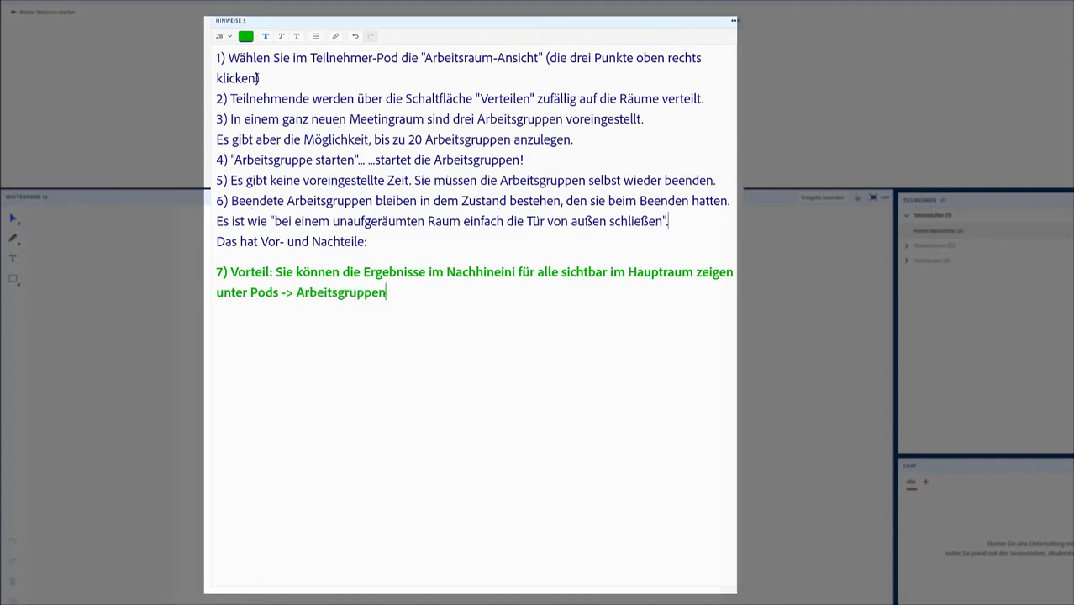
type("pods. Außerdem können Sie eine weitere Arbeit")
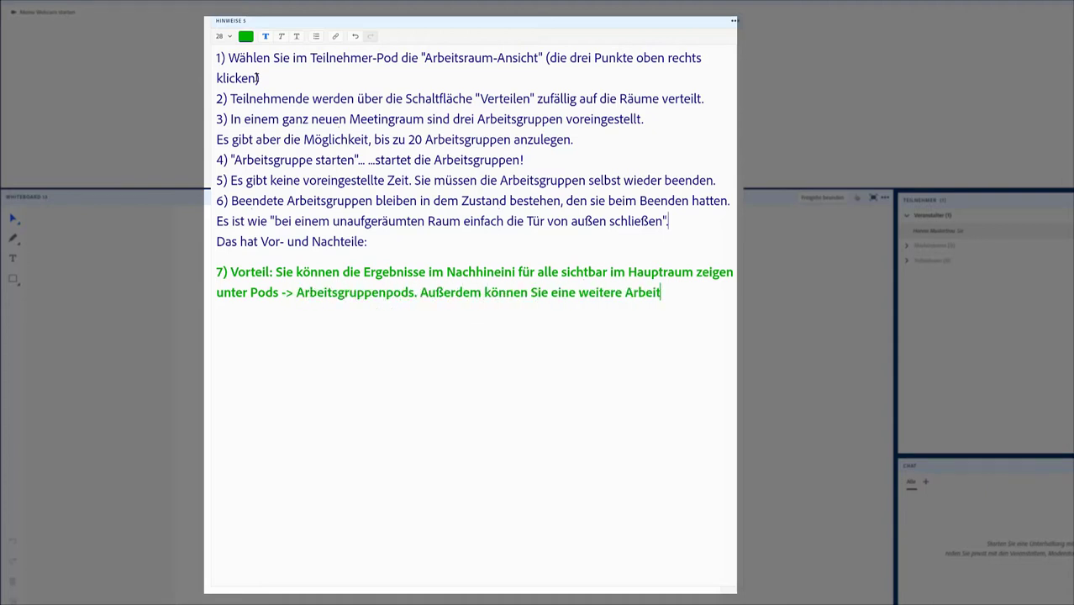
type("sgruppenphase aufbauend auf der ersten starten.")
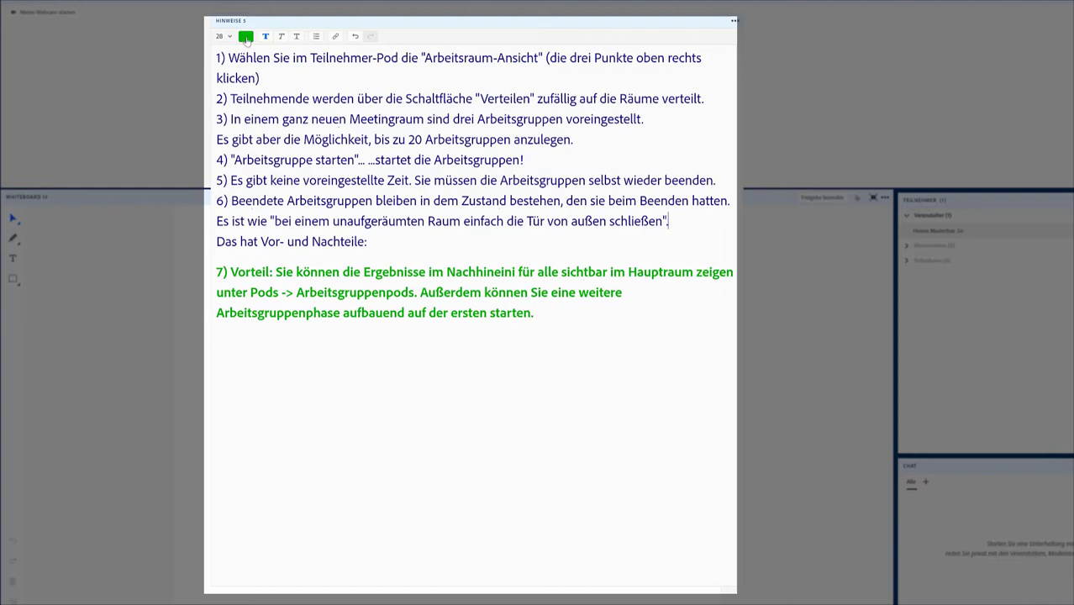
Step: Change the text colour to crimson and write "8) Nachteil (vielleicht): Eine Arbeitsgruppe räumt sich nicht von selbst auf"
left_click(245, 38)
left_click(193, 42)
type("8) Nachteil")
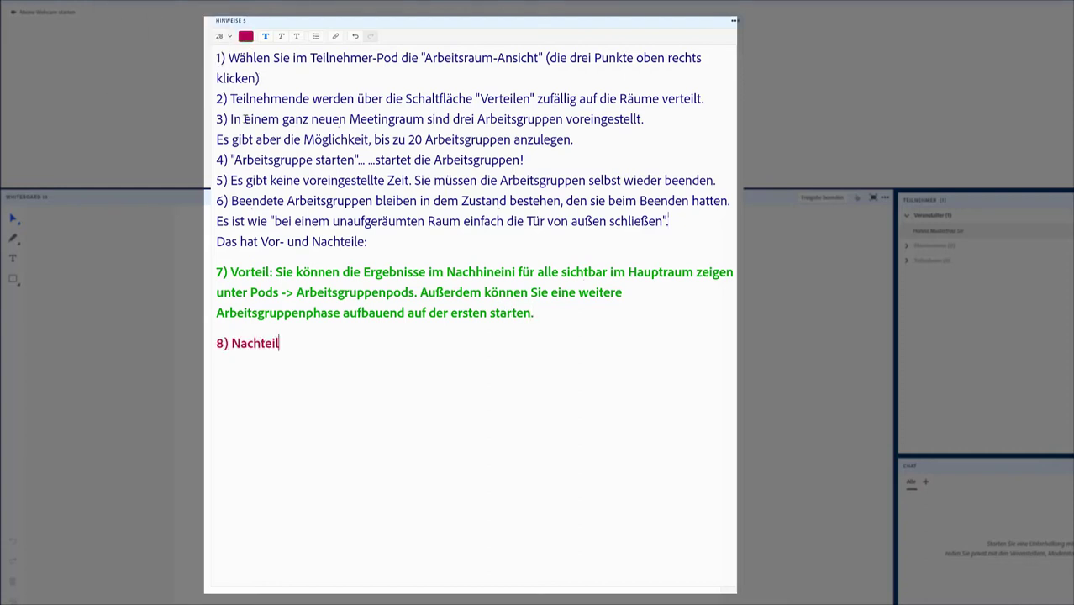
type(" (vielleicht): Eine Arbeitsgruppe räumt sich nicht von selbs")
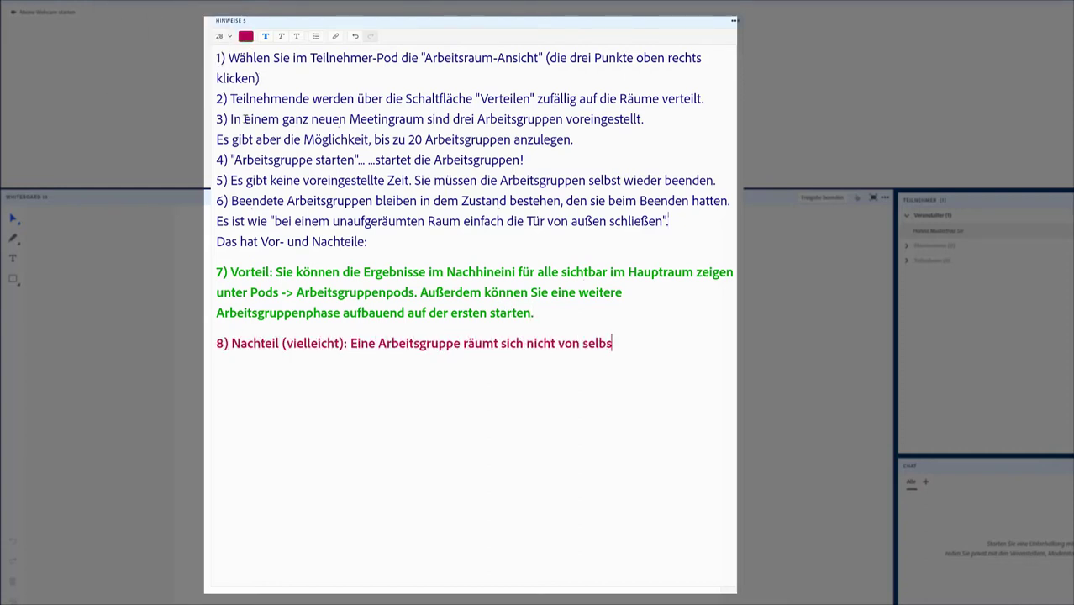
Step: Complete point 8 with "- sie sieht beim nächsten Start noch genauso aus wie vorher - auch mit allen Inhalten. Man muss also "aufräumen"."
type("t auf - sie sieht beim nächsten Start noch genauso aus wie vorher - auch mit")
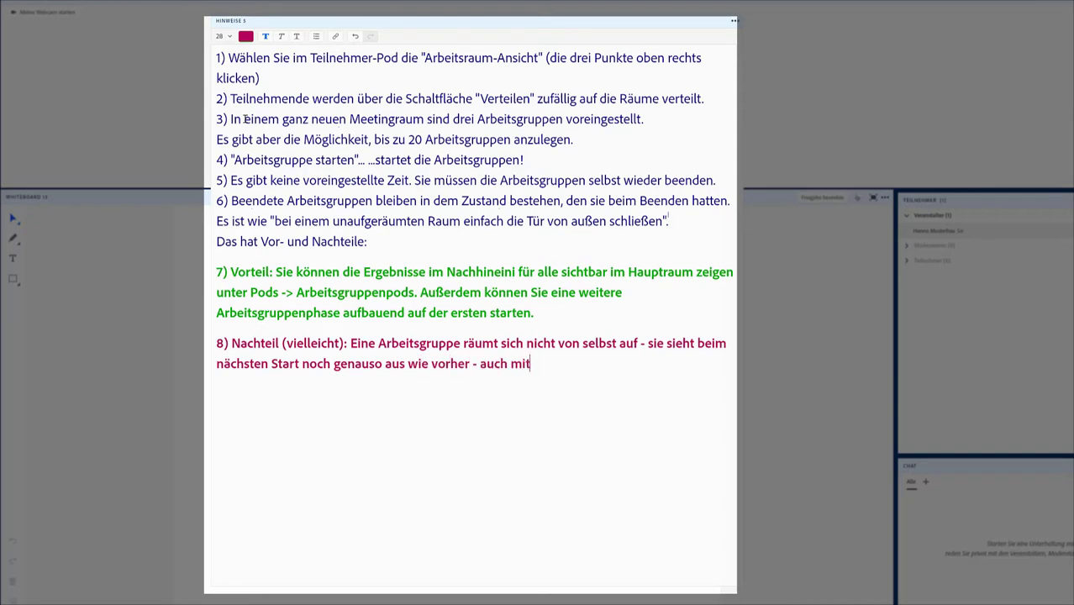
type(" allen Inhalten. Man muss also \"aufräumen\".")
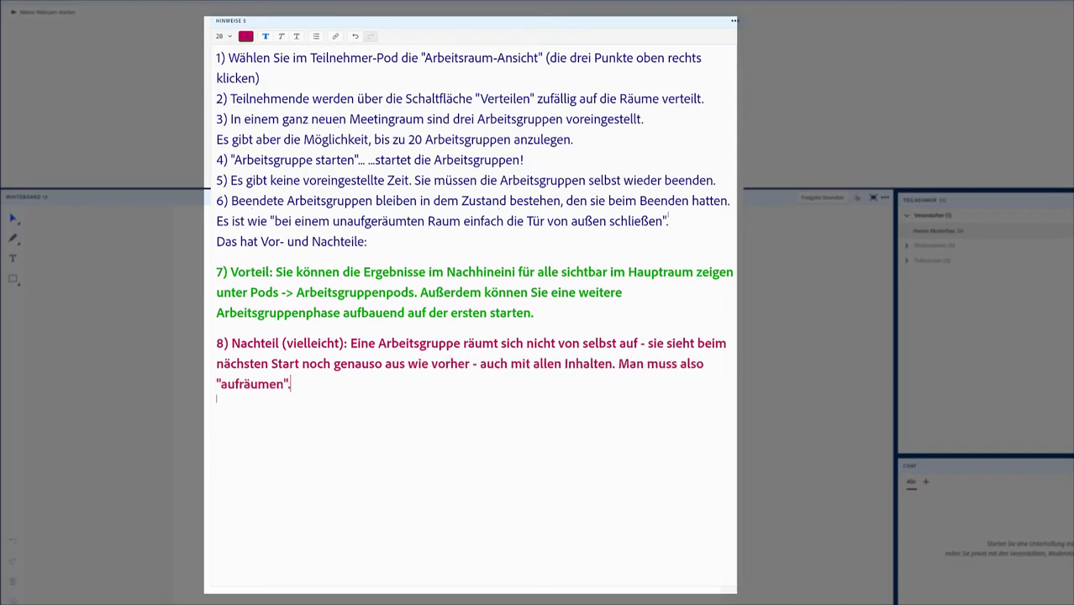
Step: Change the text colour to blue and write "Tipp: Löschen Sie die Arbeitsräume, bevor Sie eine neue Gruppenphase starten." below point 8
left_click(245, 36)
left_click(220, 84)
type("Löschen Sie die Arbeitsräume, bevor")
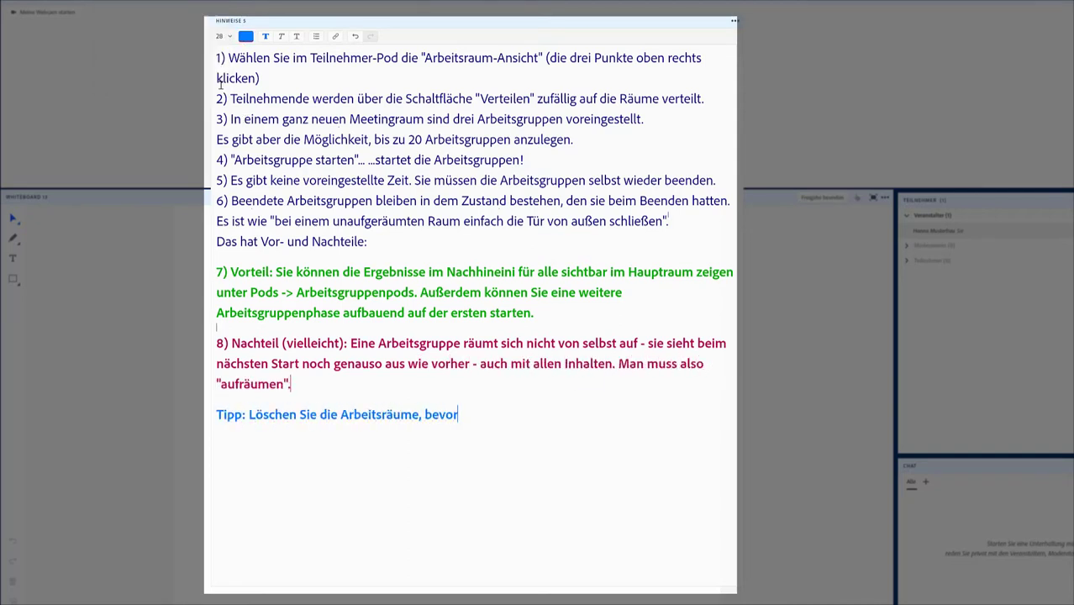
type(" Sie eine neue Gruppenphase starten.")
key("Return")
Step: Add the lines "Legen Sie mit dem "+" neue Räume an, erstellen Sie ein passendes Layout oder wählen Sie ein existierendes Layout aus..." and "...und START!"
type("Legen Sie mit dem \"+\" neue Räume")
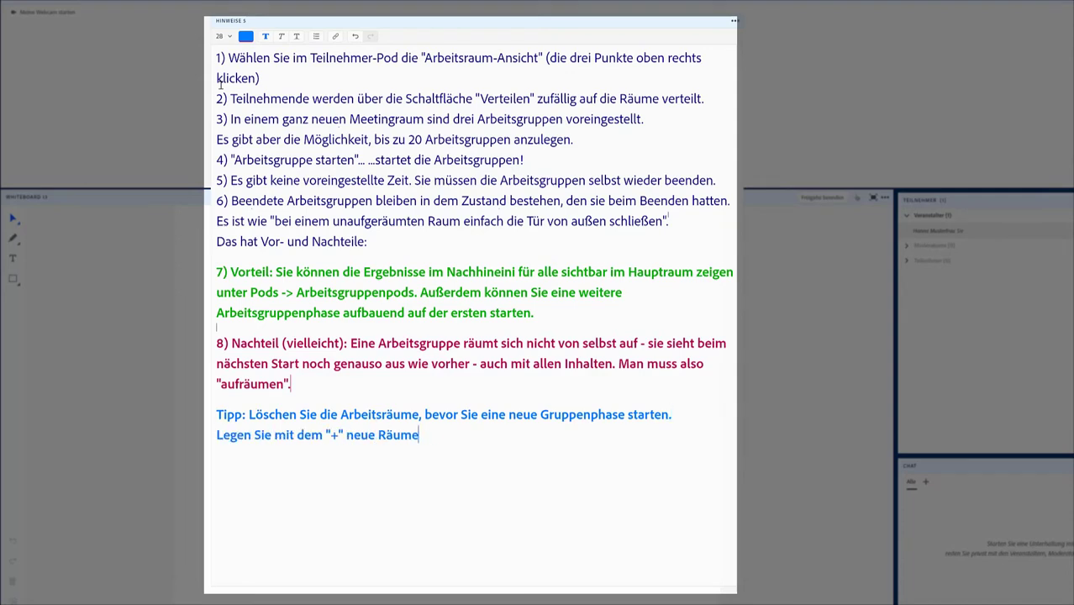
type(" an, erstellen Sie ein passendes Layout oder wählen Sie ein existierendes Layout aus")
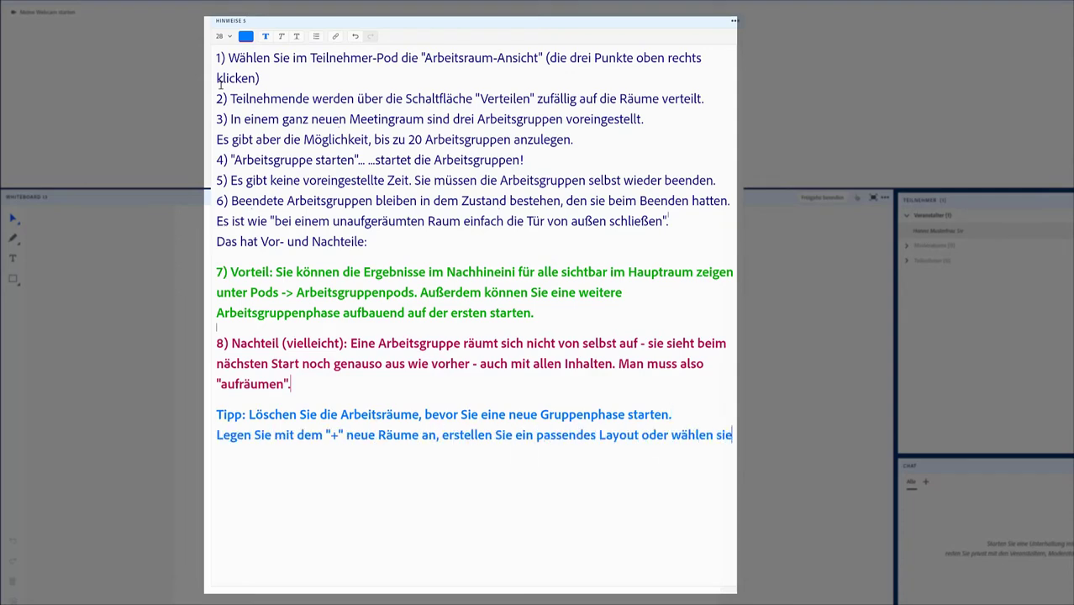
type("...")
key("Return")
type("...und START!")
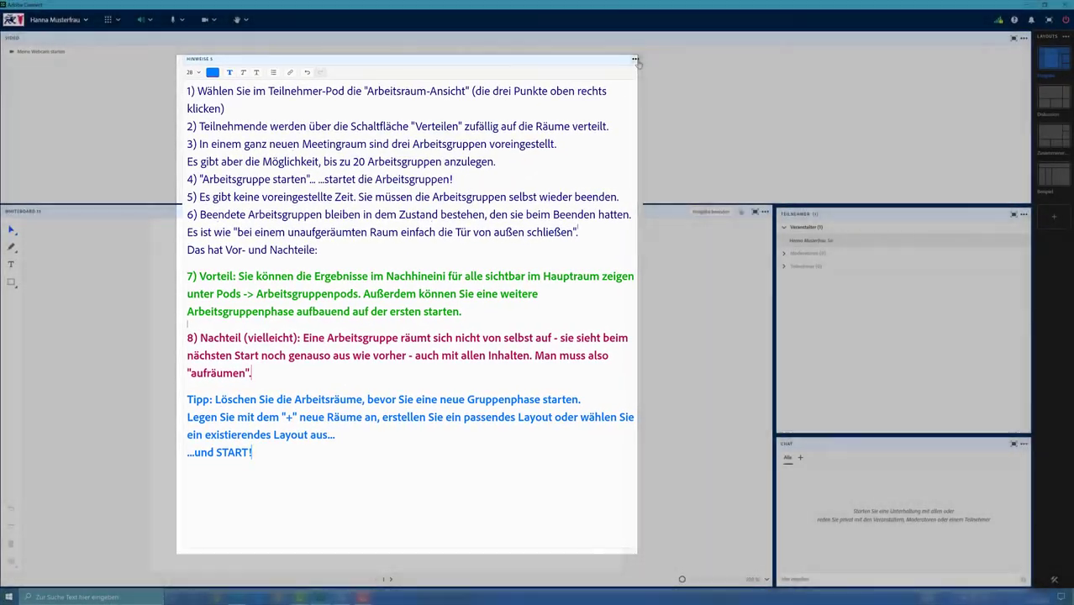
Step: Hide the Hinweise 5 pod and end the meeting session for all participants with the default farewell message
left_click(635, 59)
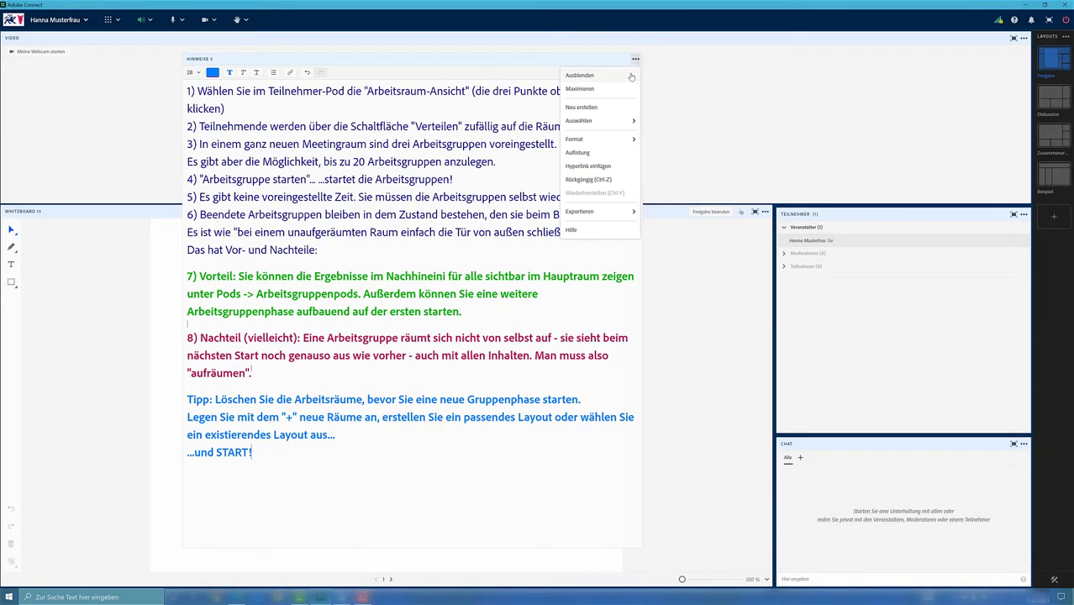
left_click(631, 75)
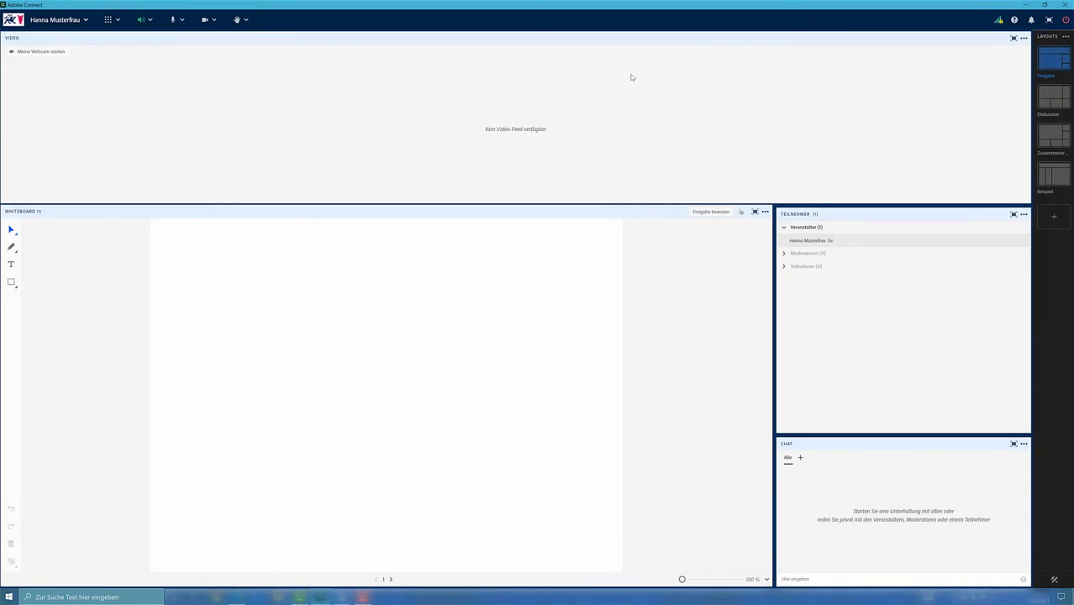
left_click(1066, 19)
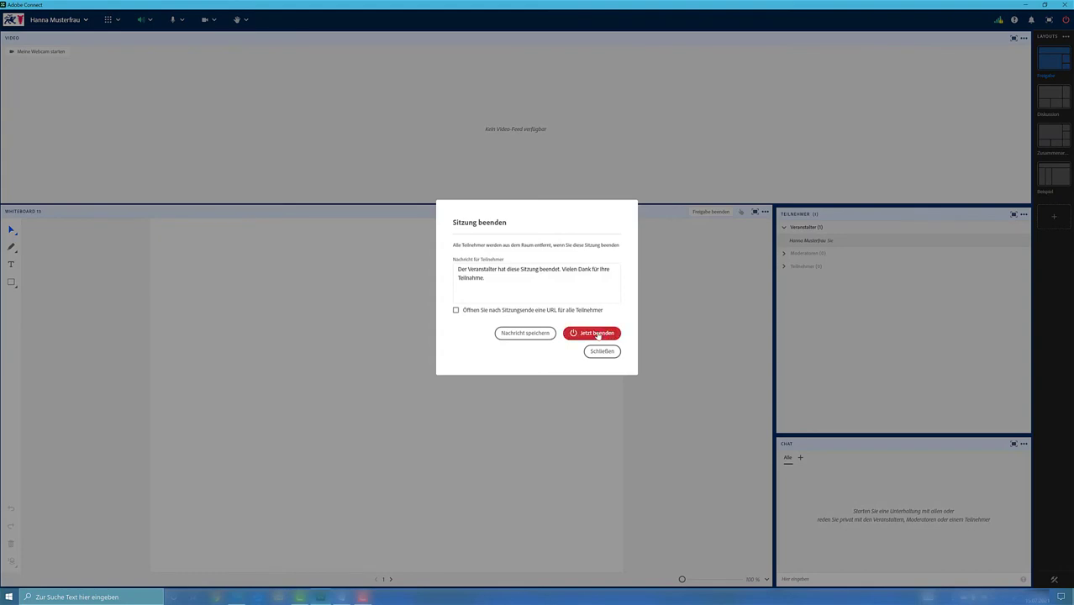
left_click(596, 332)
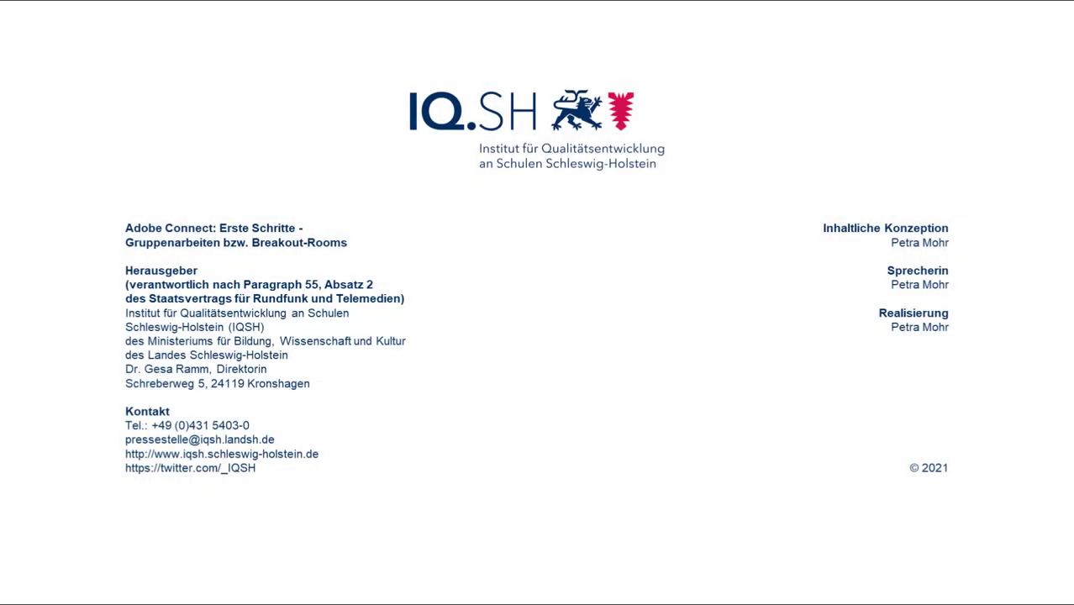